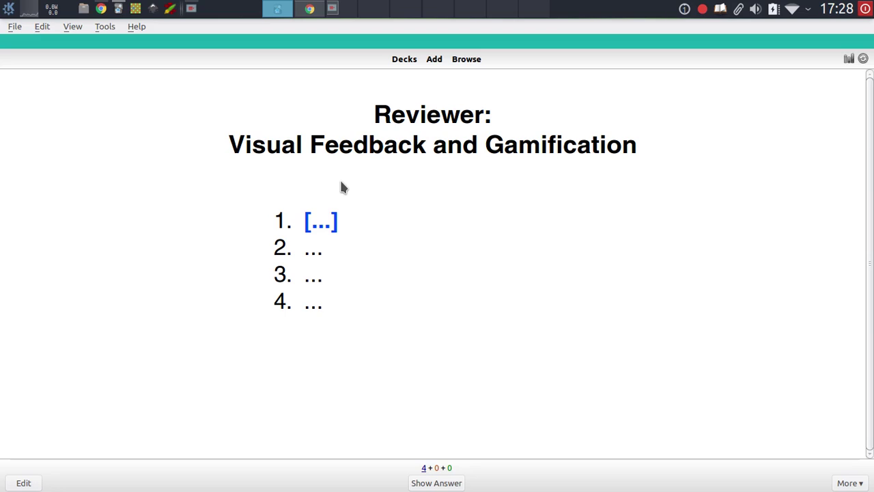
- Switch from Anki to the Memrise bones lesson in Chrome, showing Parietal Bone (2)
{"action": "left_click", "coordinate": [309, 9]}
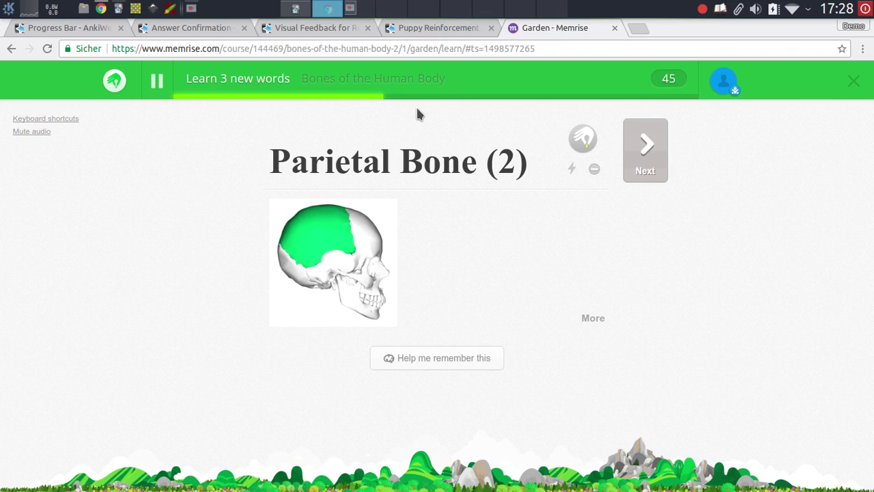
- Advance past the Temporal Bone card, answer the quiz with Parietal Bone (2), and return to Anki
{"action": "left_click", "coordinate": [636, 171]}
{"action": "key", "text": "Return"}
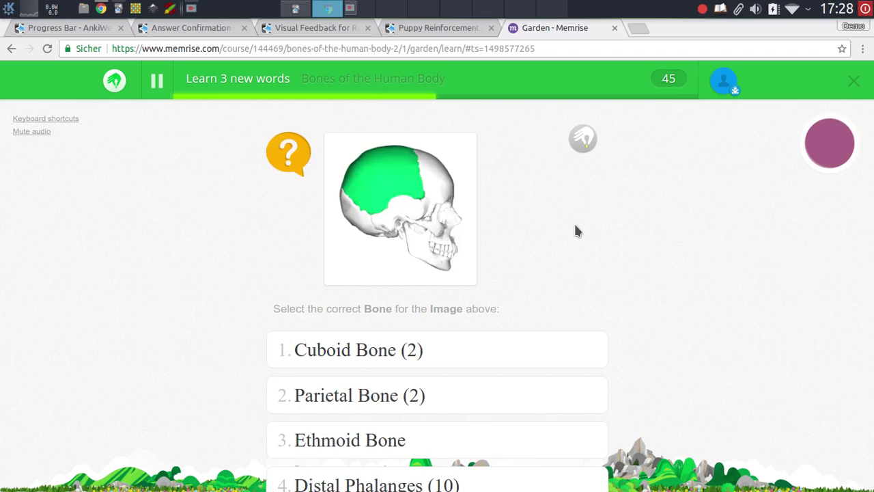
{"action": "scroll", "coordinate": [563, 227], "scroll_direction": "down", "scroll_amount": 1}
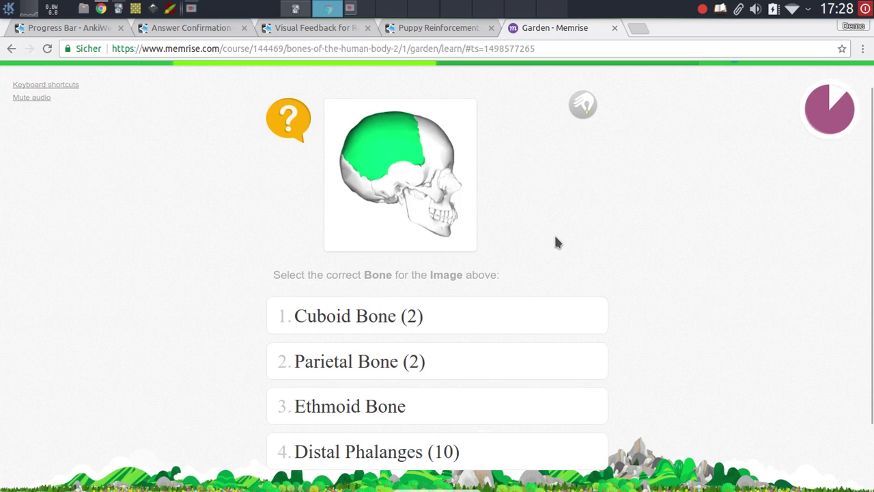
{"action": "left_click", "coordinate": [427, 362]}
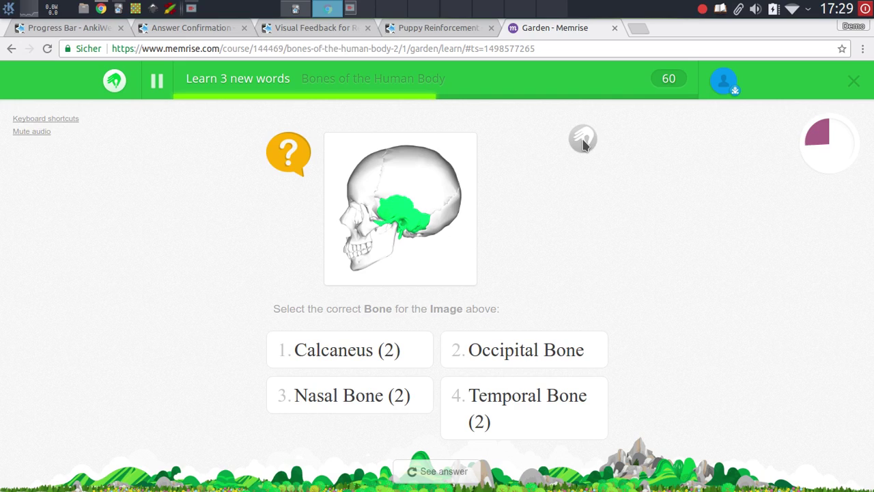
{"action": "left_click", "coordinate": [301, 10]}
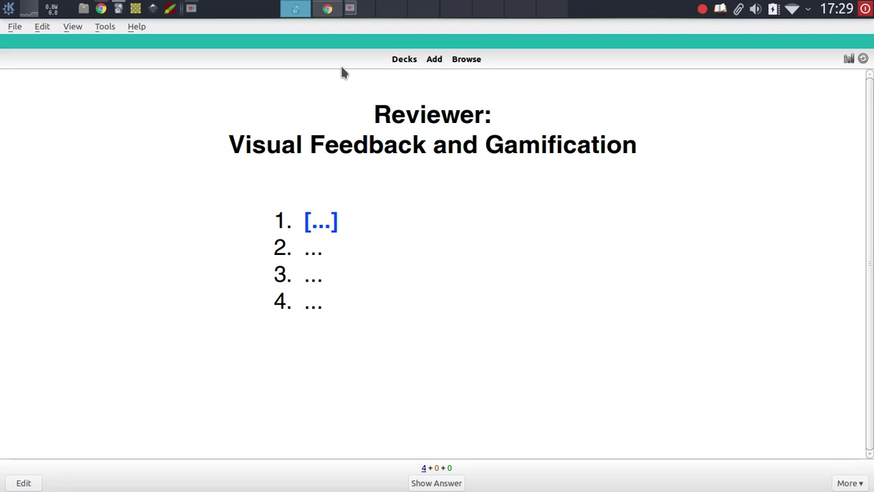
- Reveal and rate Good each slide cloze card through Puppy Reinforcement, then go back to Decks
{"action": "key", "text": "space"}
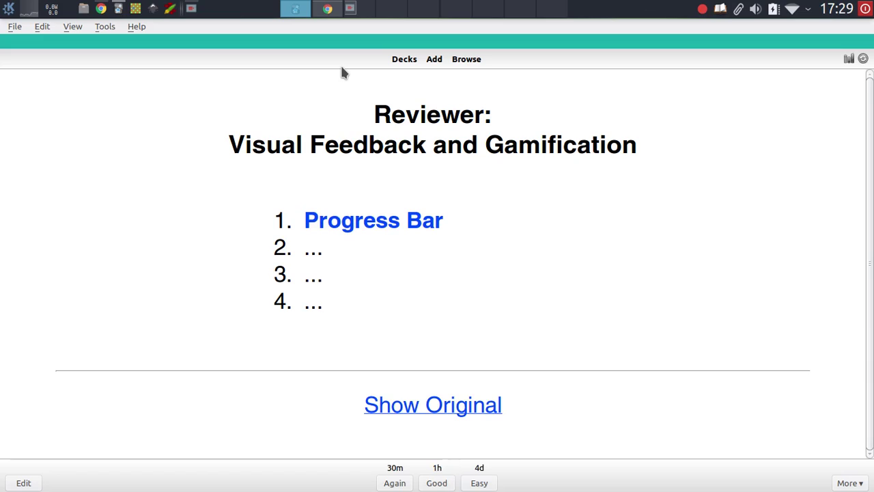
{"action": "key", "text": "space"}
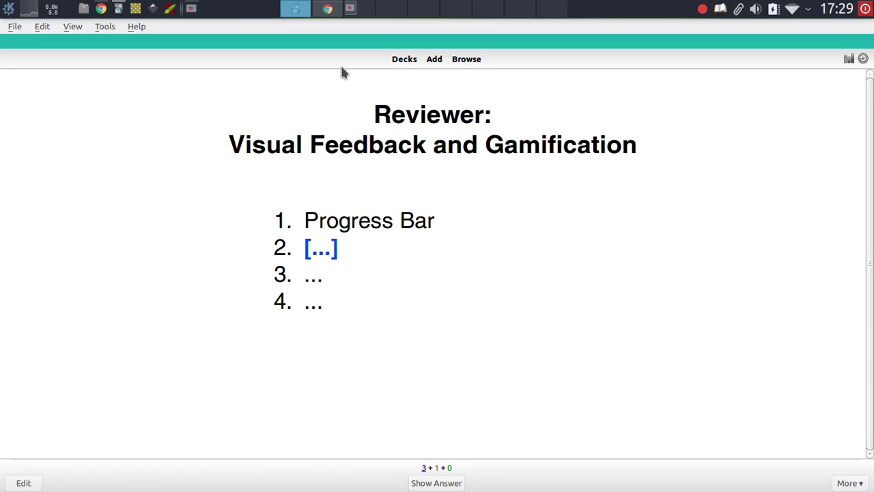
{"action": "key", "text": "space"}
{"action": "key", "text": "space"}
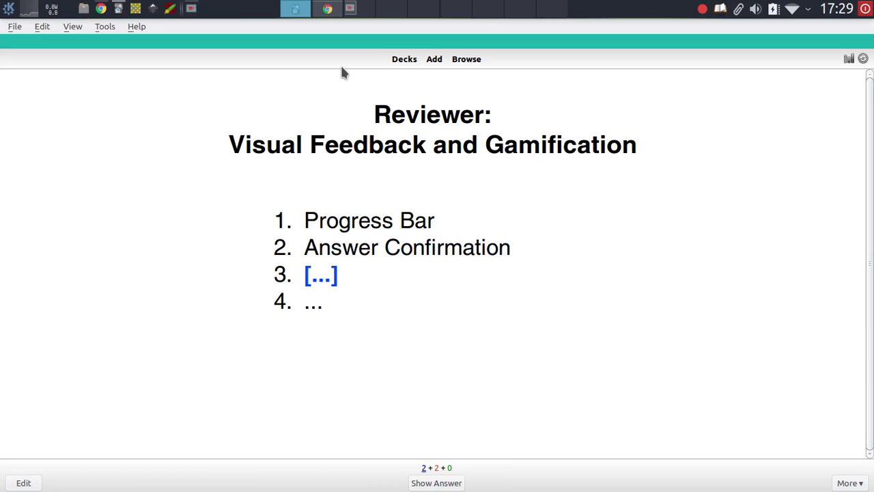
{"action": "key", "text": "space"}
{"action": "key", "text": "space"}
{"action": "key", "text": "space"}
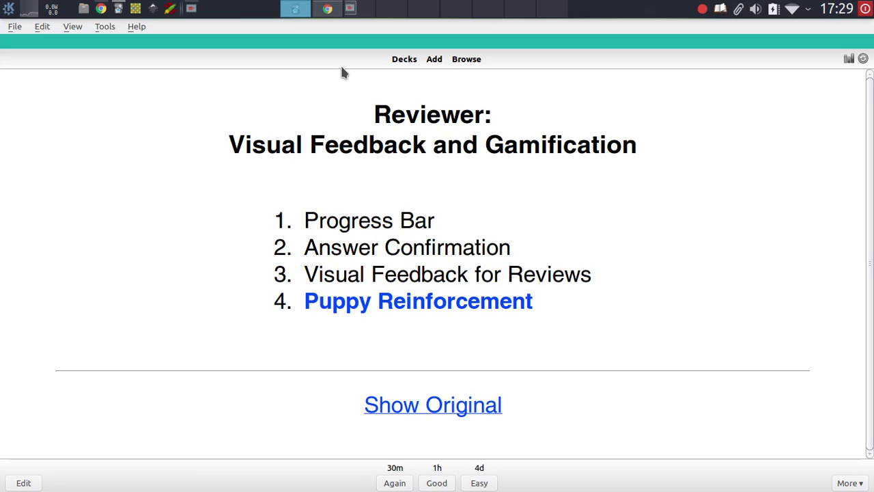
{"action": "key", "text": "d"}
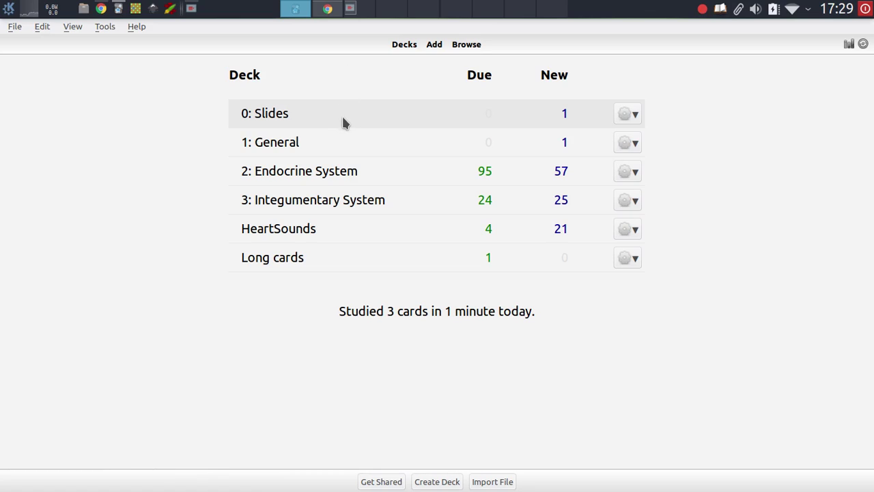
- Study 2: Endocrine System, answering cards up to the Cushing's 'Functional adrenocortical tumors' card
{"action": "left_click", "coordinate": [317, 172]}
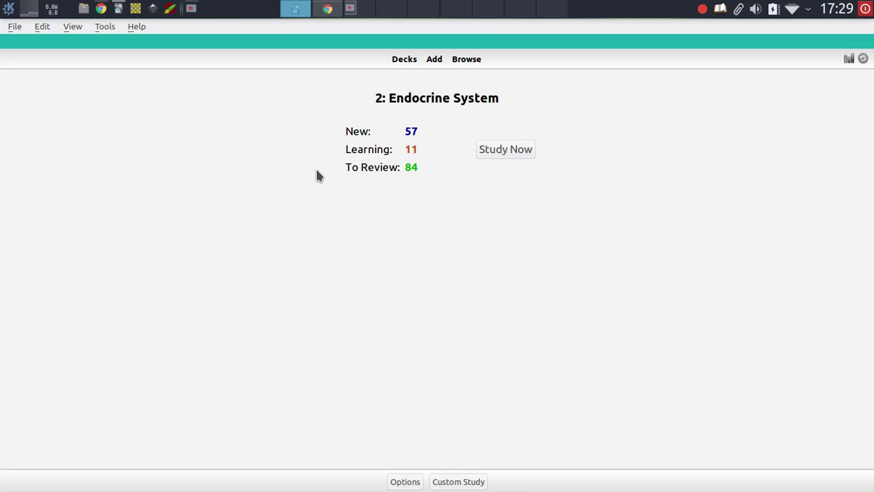
{"action": "key", "text": "s"}
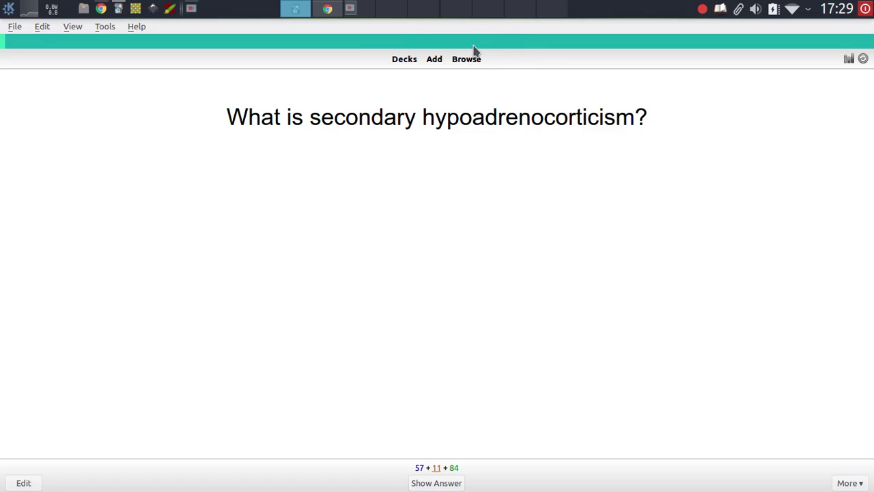
{"action": "key", "text": "space"}
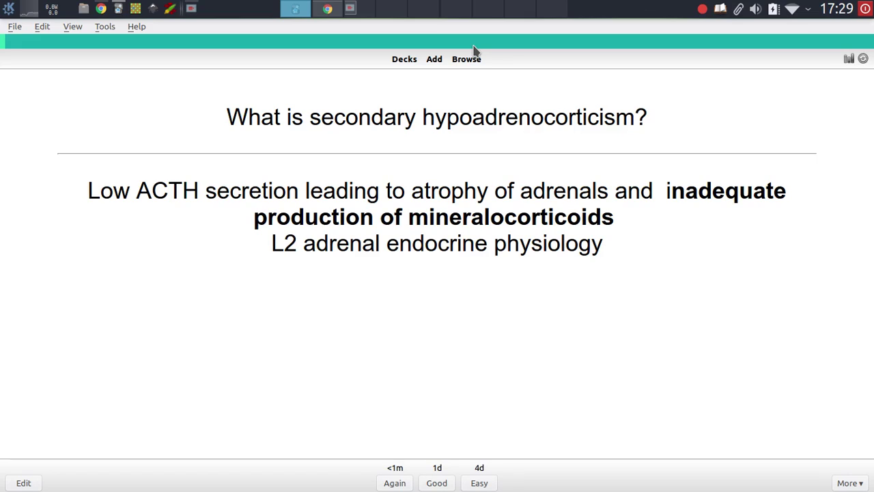
{"action": "key", "text": "space"}
{"action": "key", "text": "space"}
{"action": "key", "text": "space"}
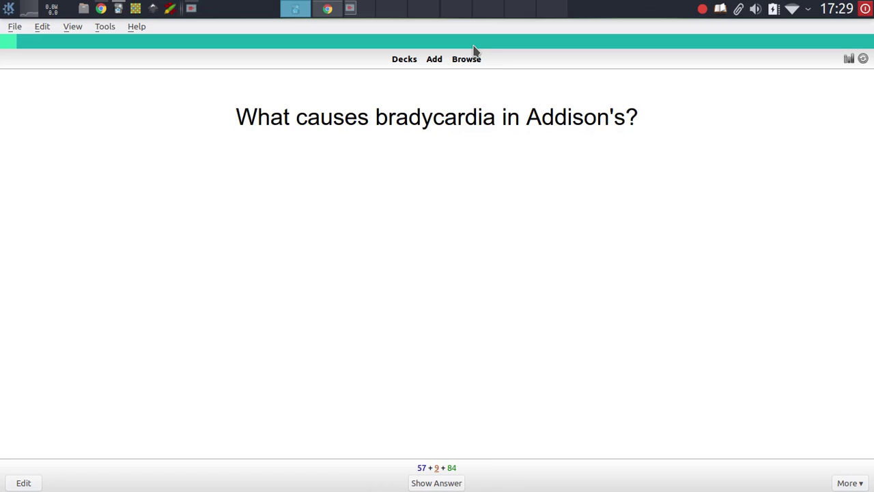
{"action": "key", "text": "space"}
{"action": "key", "text": "space"}
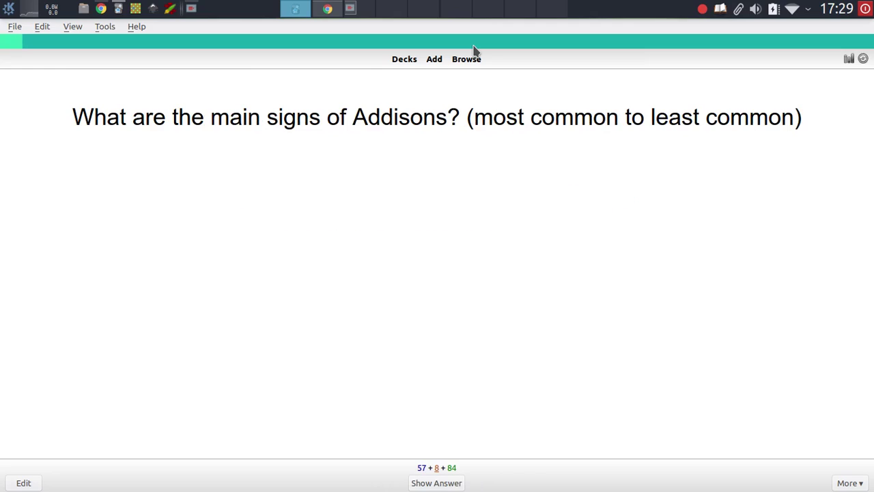
{"action": "key", "text": "space"}
{"action": "key", "text": "space"}
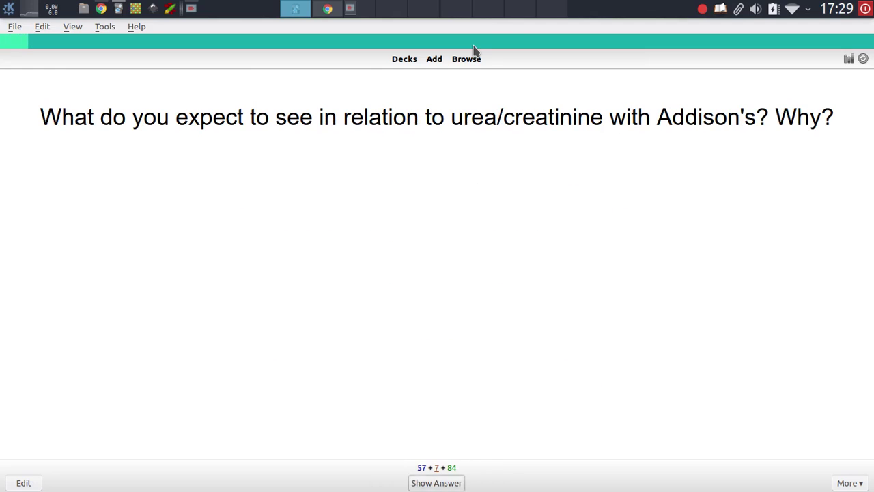
{"action": "key", "text": "space"}
{"action": "key", "text": "space"}
{"action": "key", "text": "space"}
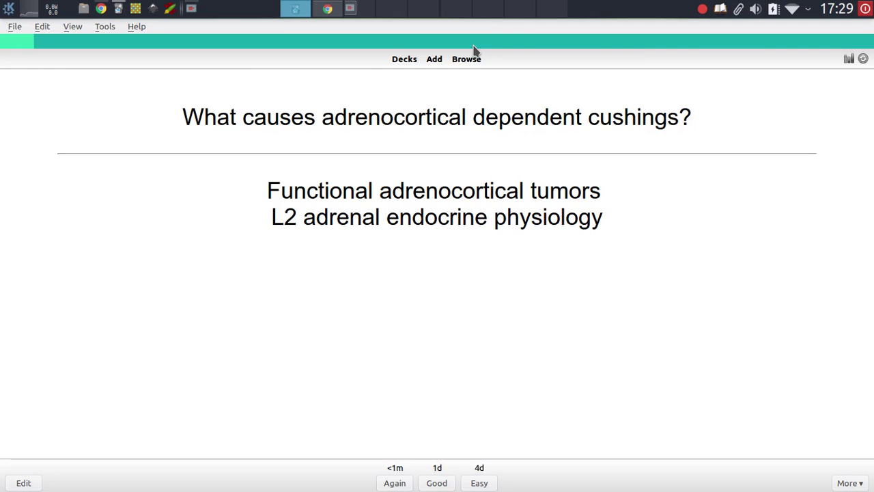
{"action": "key", "text": "space"}
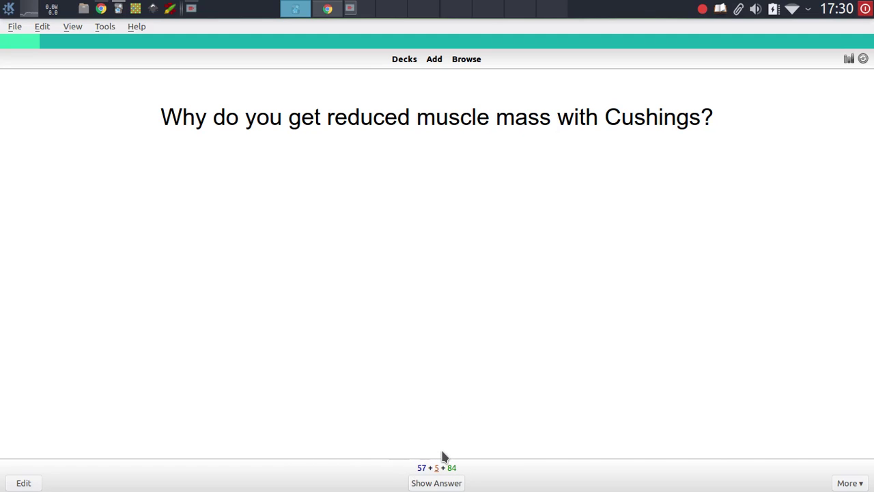
- Turn off 'Show remaining card count during review' in Preferences, then reveal the muscle-mass card's answer
{"action": "left_click", "coordinate": [41, 27]}
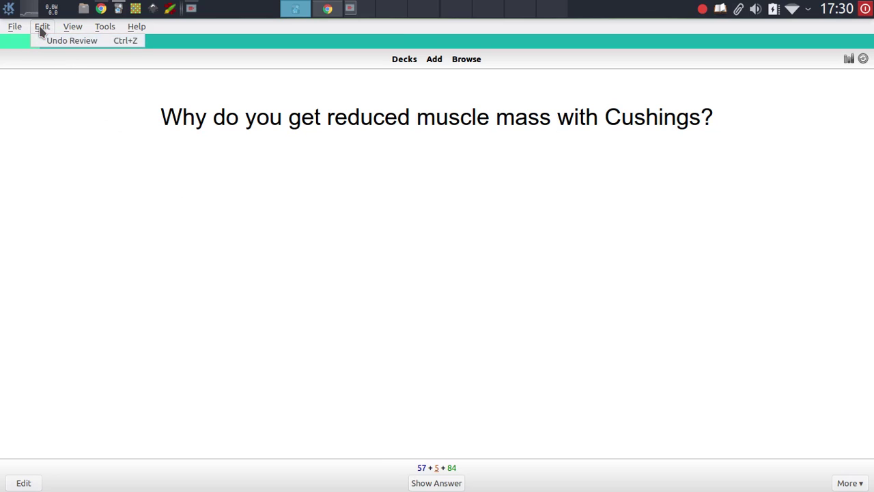
{"action": "mouse_move", "coordinate": [73, 31]}
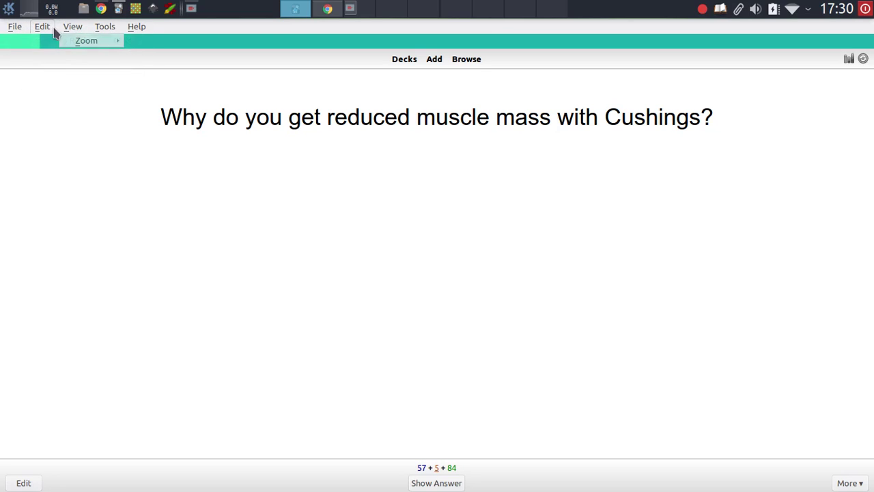
{"action": "left_click", "coordinate": [84, 120]}
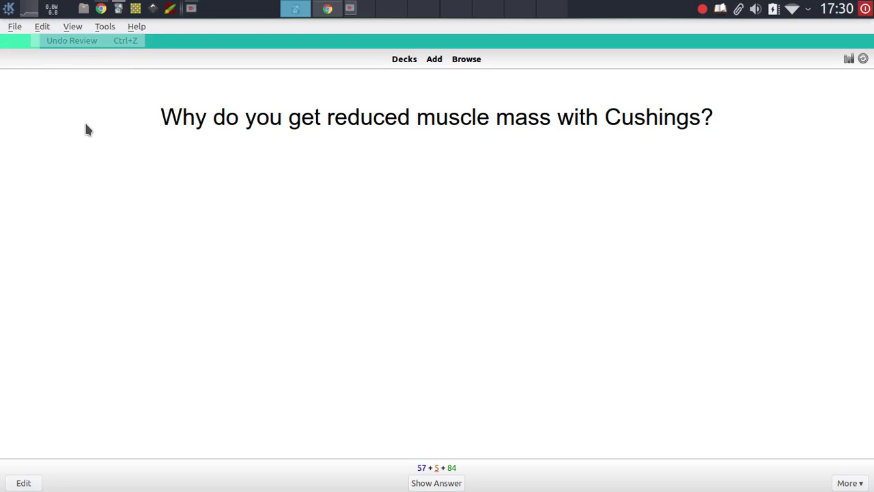
{"action": "left_click", "coordinate": [100, 30]}
{"action": "left_click", "coordinate": [125, 154]}
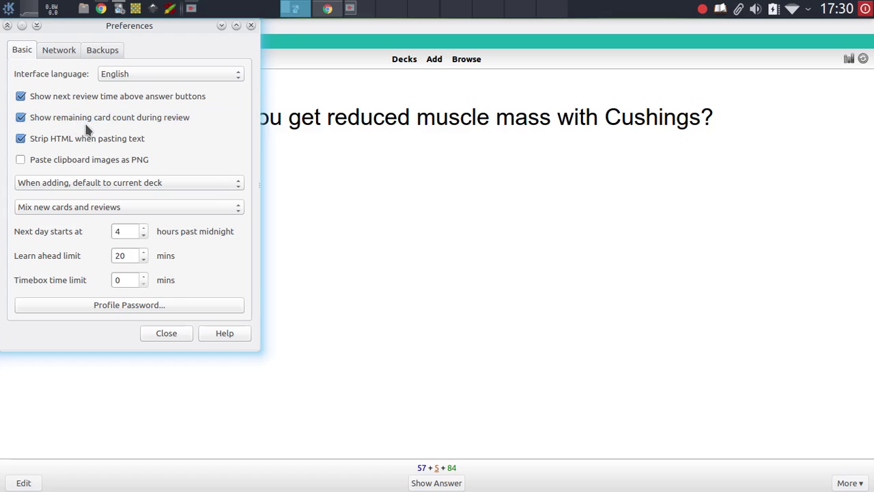
{"action": "left_click", "coordinate": [116, 122]}
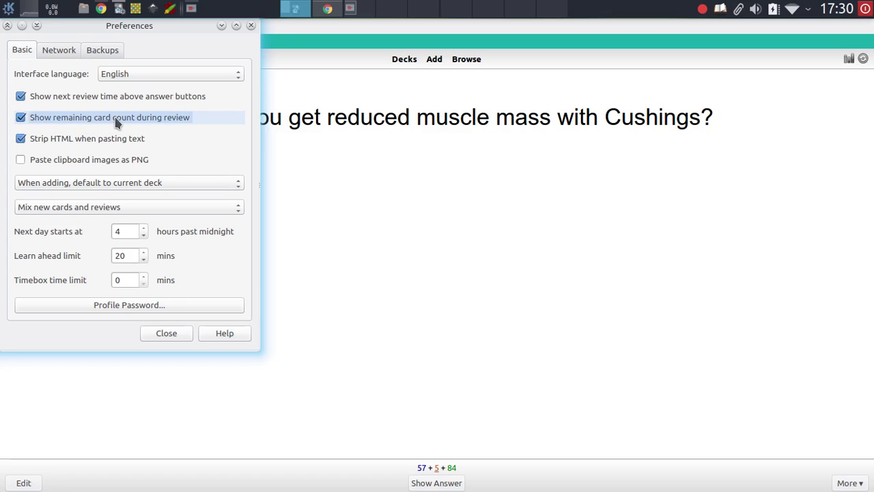
{"action": "left_click", "coordinate": [188, 333]}
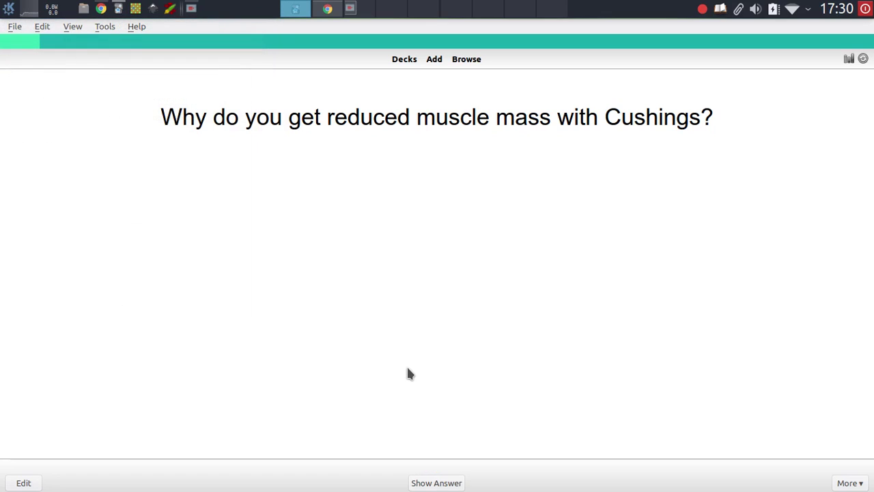
{"action": "key", "text": "space"}
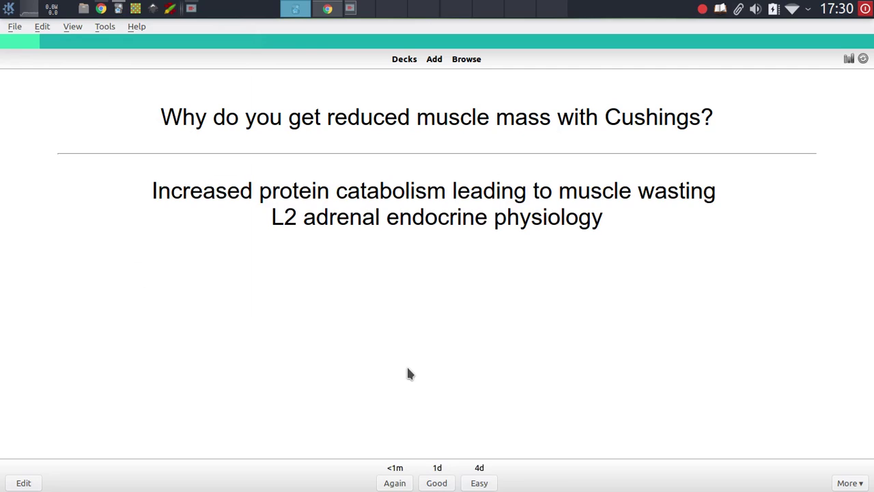
- Grade the adrenal physiology cards, including the Addison's card, then return to the deck list
{"action": "key", "text": "space"}
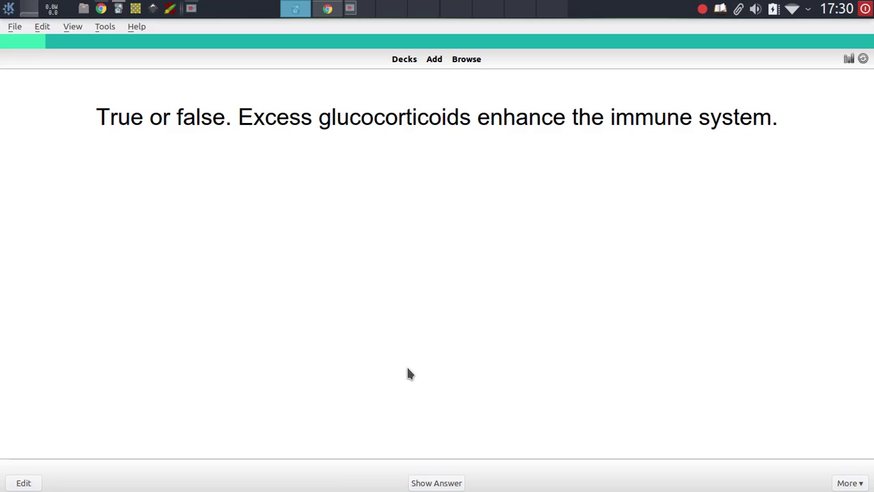
{"action": "key", "text": "space"}
{"action": "key", "text": "space"}
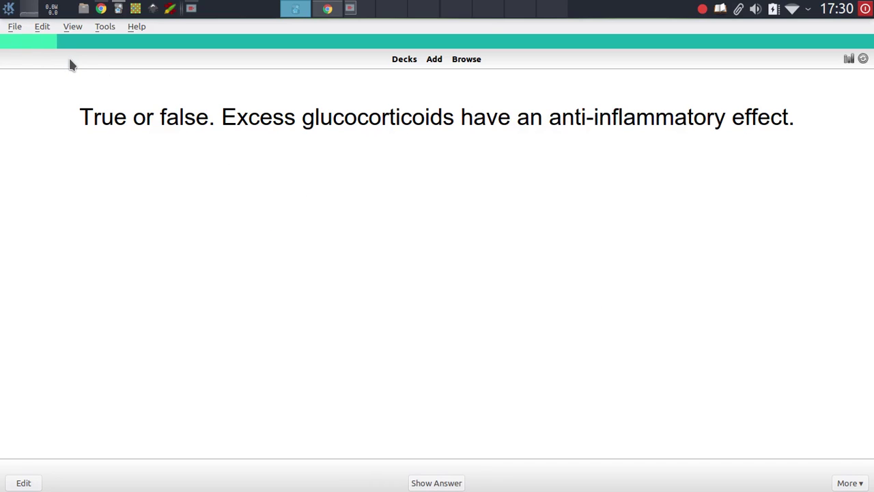
{"action": "key", "text": "space"}
{"action": "key", "text": "space"}
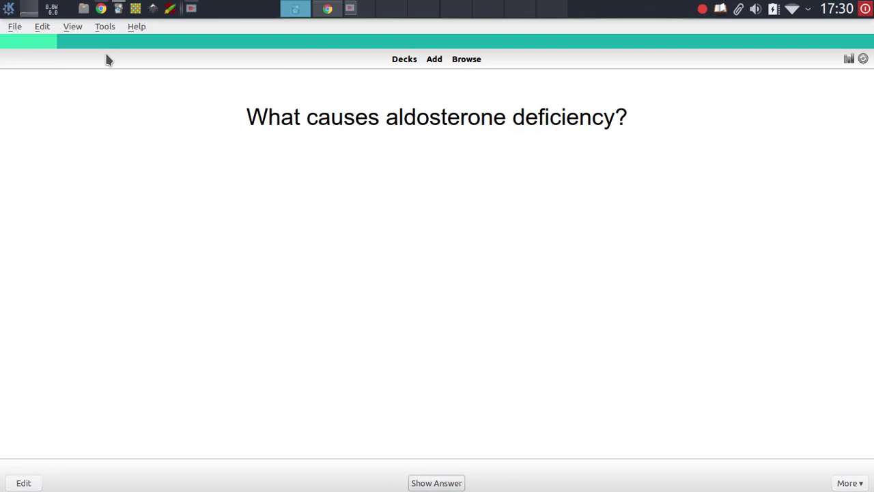
{"action": "key", "text": "space"}
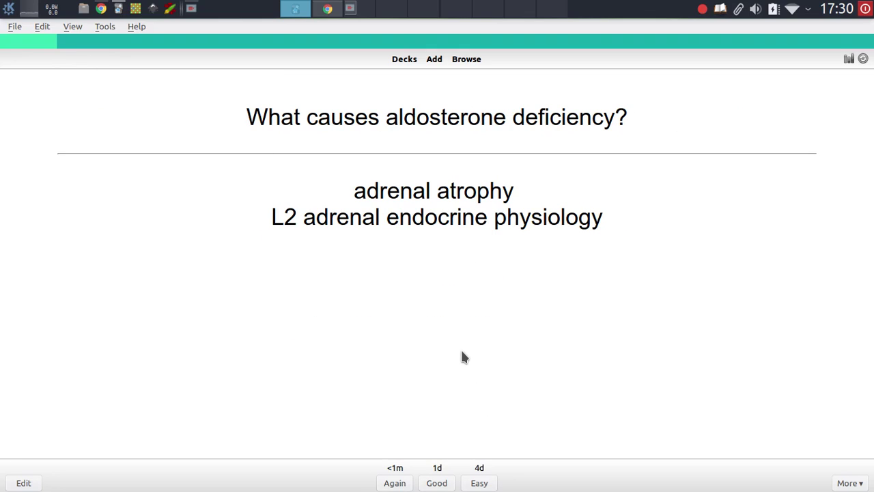
{"action": "key", "text": "space"}
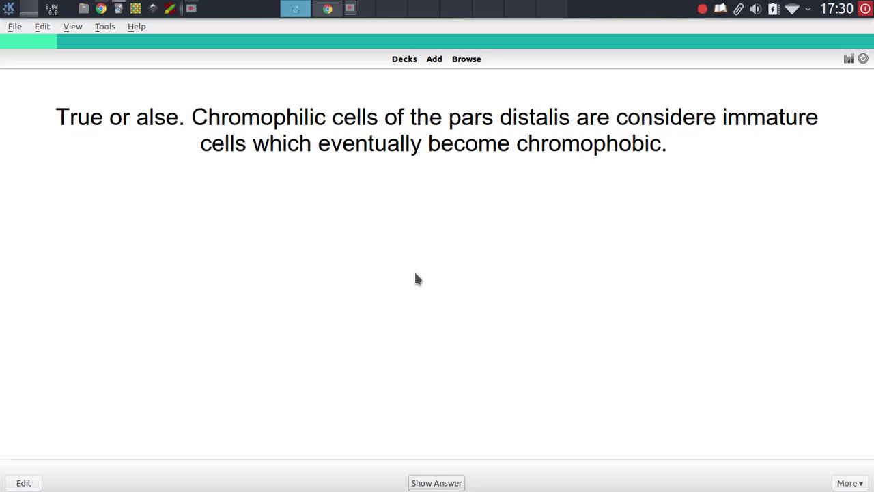
{"action": "key", "text": "space"}
{"action": "key", "text": "space"}
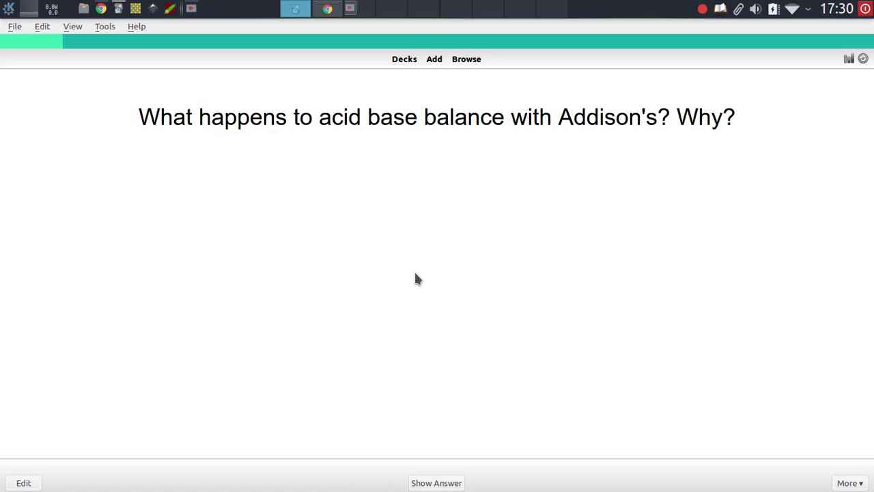
{"action": "key", "text": "space"}
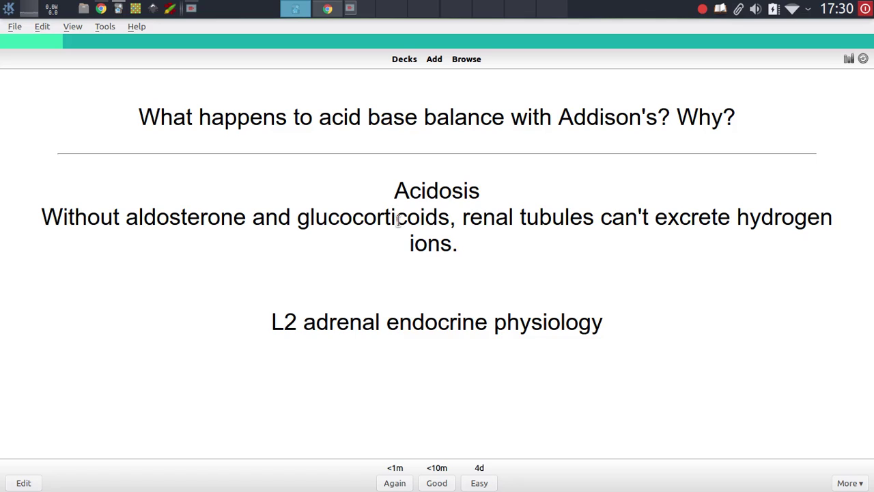
{"action": "key", "text": "space"}
{"action": "key", "text": "space"}
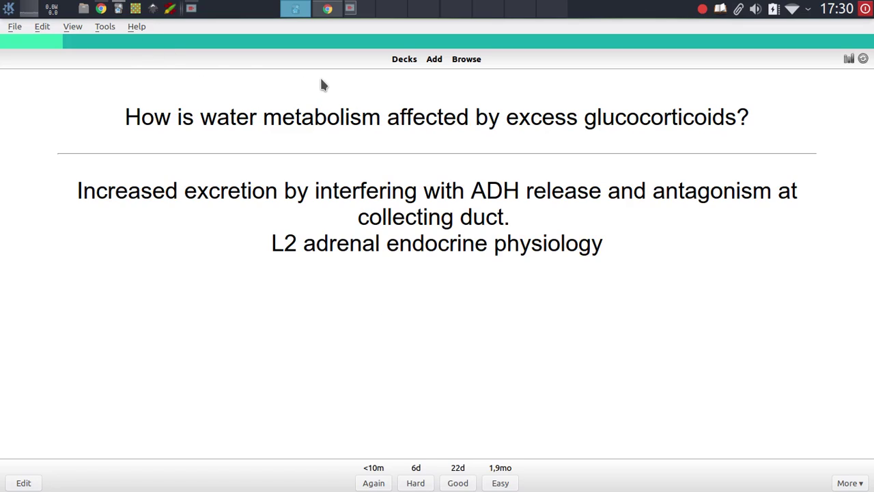
{"action": "key", "text": "space"}
{"action": "key", "text": "space"}
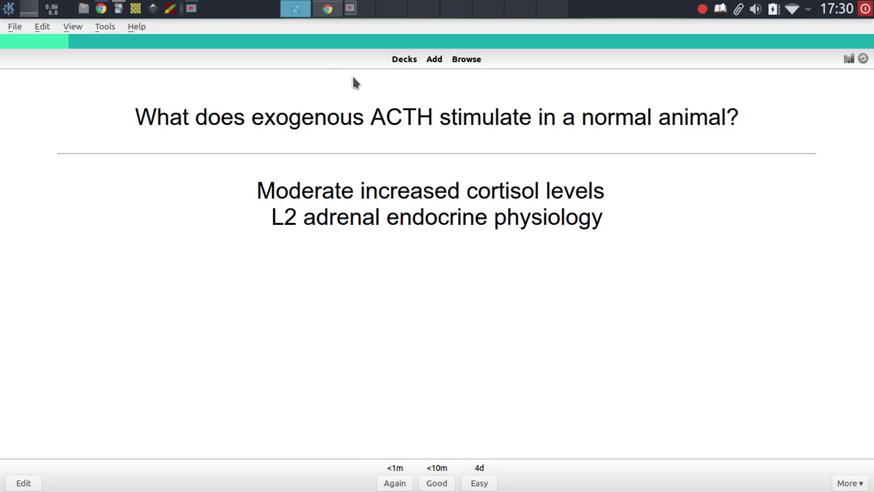
{"action": "key", "text": "space"}
{"action": "key", "text": "space"}
{"action": "key", "text": "space"}
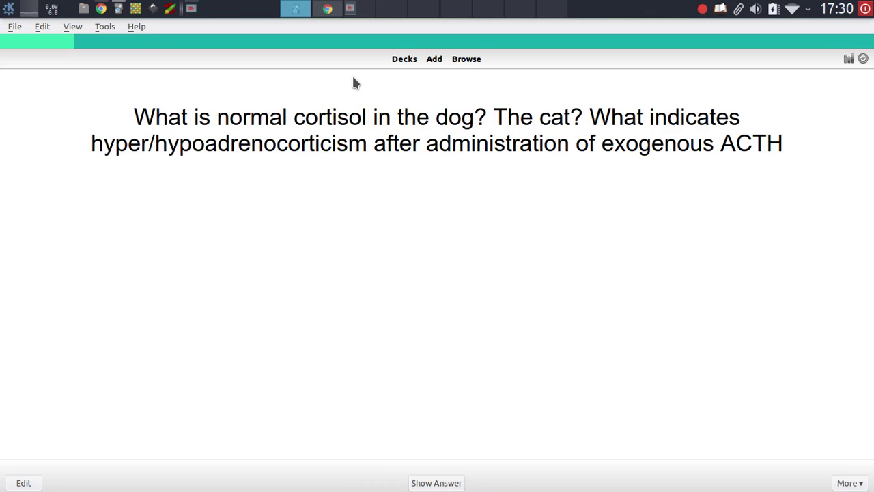
{"action": "key", "text": "d"}
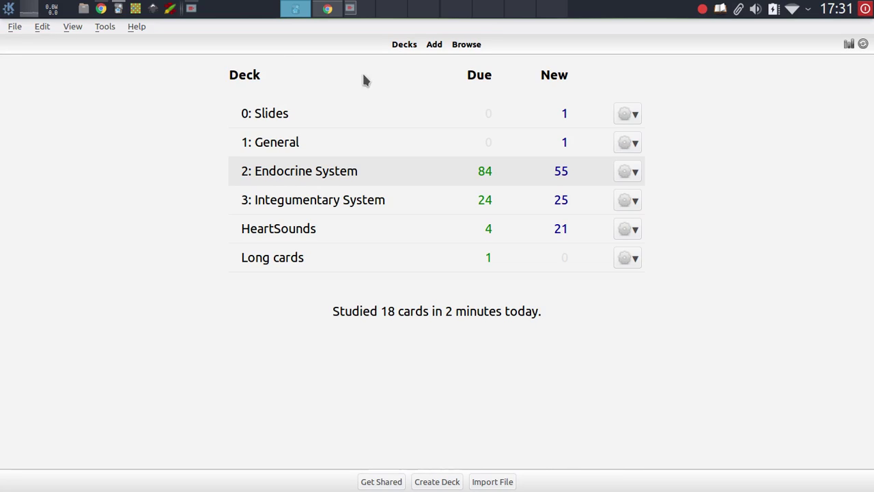
- Start studying 0: Slides and copy the Answer Confirmation add-on code from its AnkiWeb page
{"action": "left_click", "coordinate": [292, 116]}
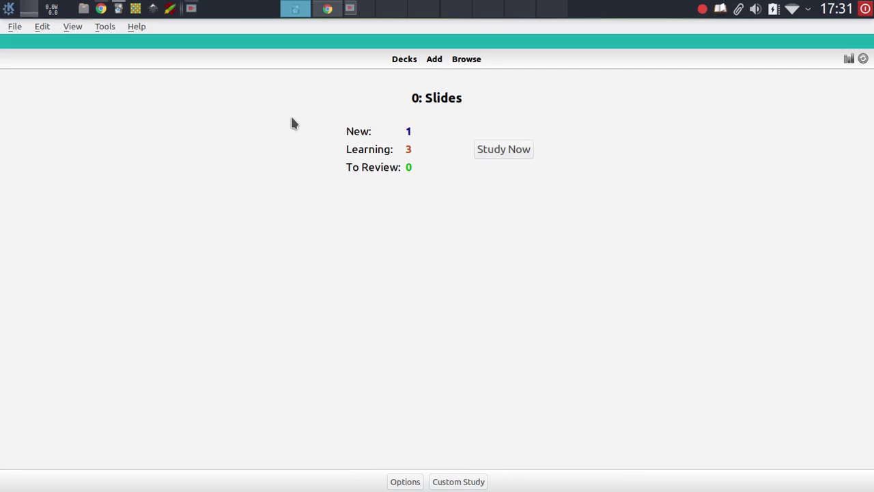
{"action": "key", "text": "s"}
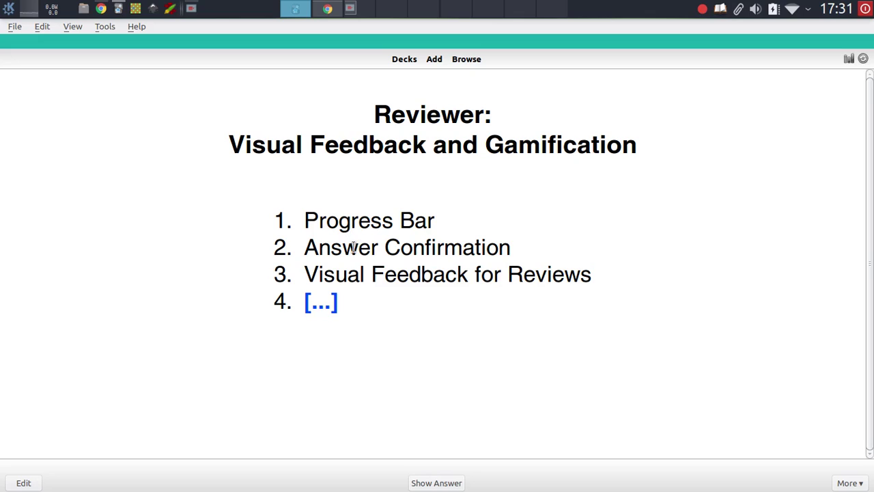
{"action": "left_click", "coordinate": [328, 8]}
{"action": "left_click", "coordinate": [209, 27]}
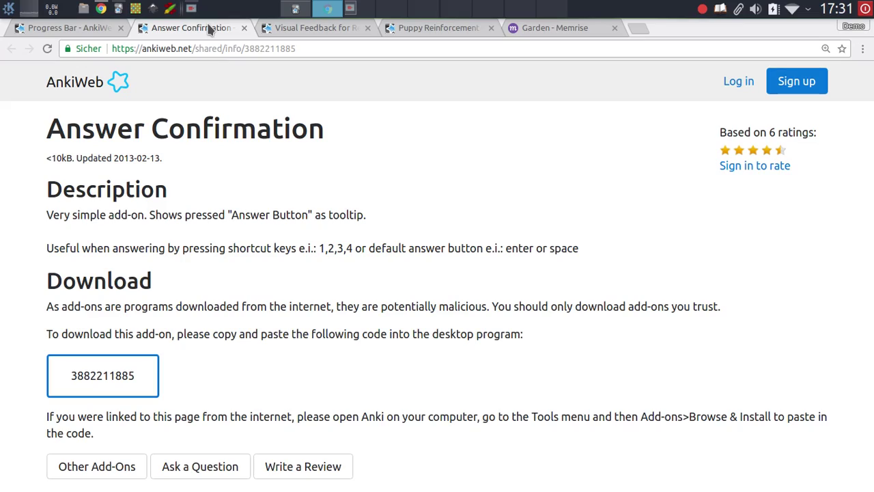
{"action": "double_click", "coordinate": [279, 49]}
{"action": "key", "text": "ctrl+c"}
{"action": "left_click", "coordinate": [295, 8]}
{"action": "left_click", "coordinate": [105, 26]}
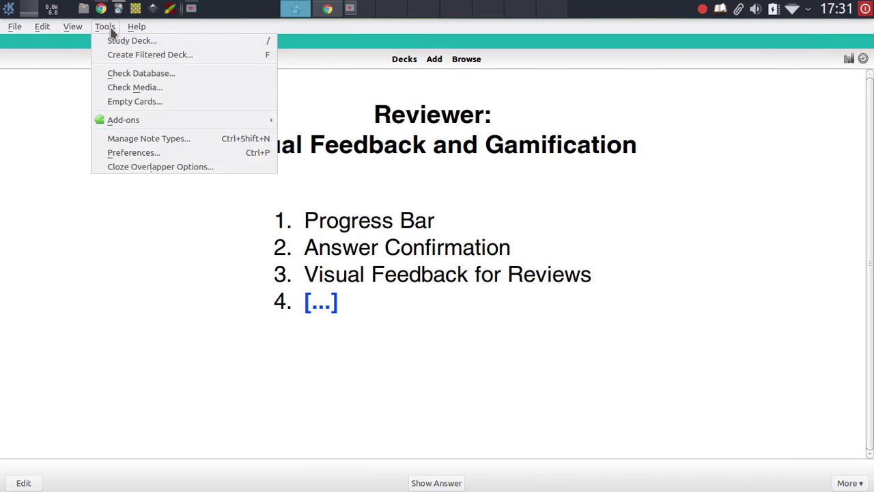
{"action": "mouse_move", "coordinate": [233, 121]}
{"action": "left_click", "coordinate": [287, 120]}
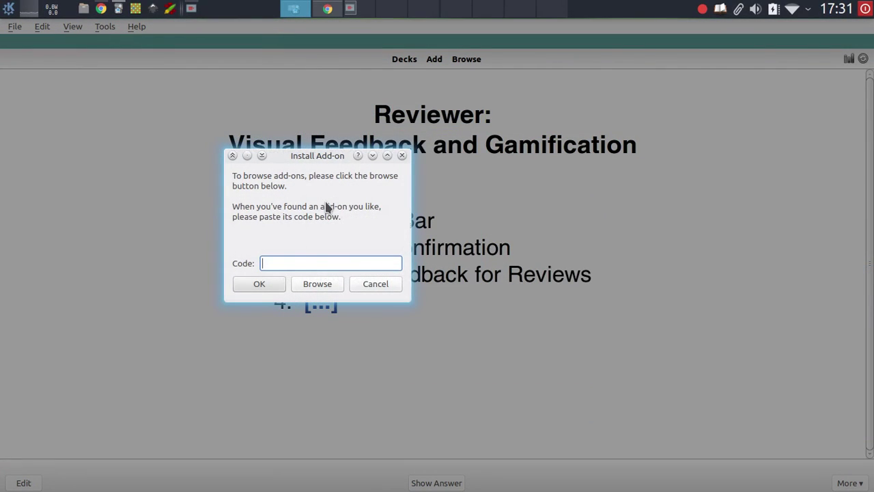
{"action": "key", "text": "ctrl+v"}
{"action": "left_click", "coordinate": [250, 283]}
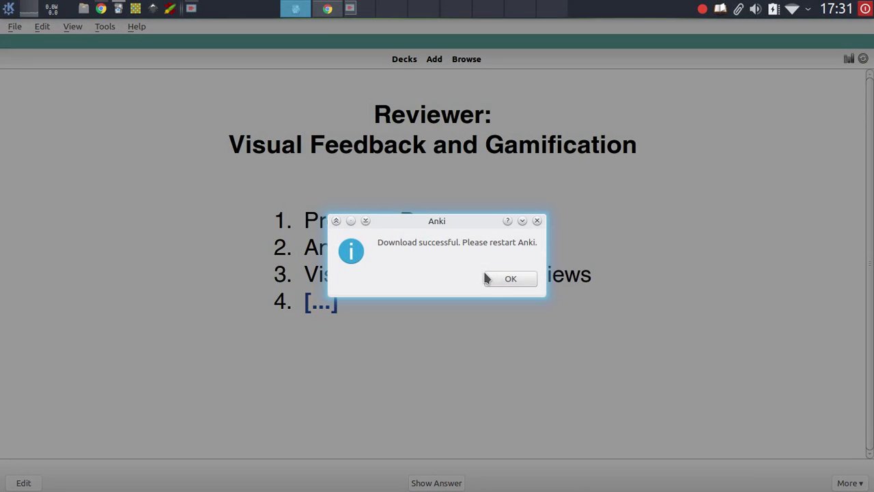
{"action": "left_click", "coordinate": [497, 280]}
- Restart Anki, maximize it, and resume studying the 2: Endocrine System deck
{"action": "key", "text": "ctrl+q"}
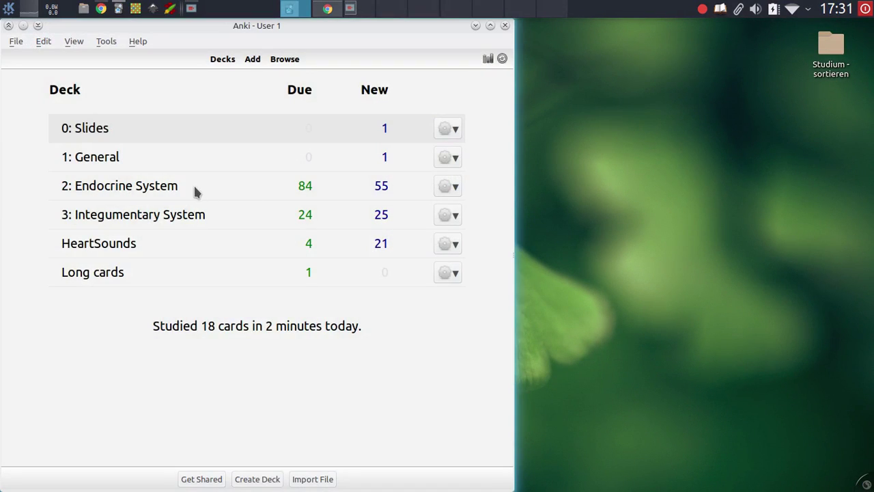
{"action": "double_click", "coordinate": [332, 25]}
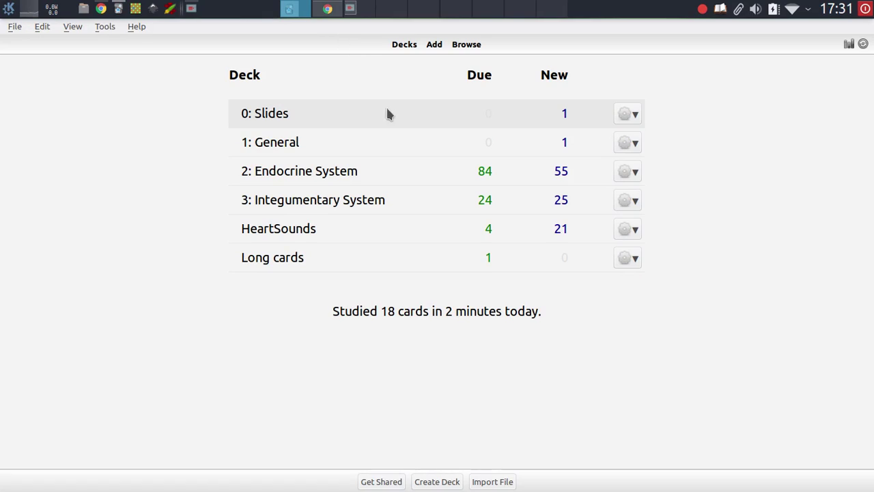
{"action": "left_click", "coordinate": [338, 172]}
{"action": "key", "text": "space"}
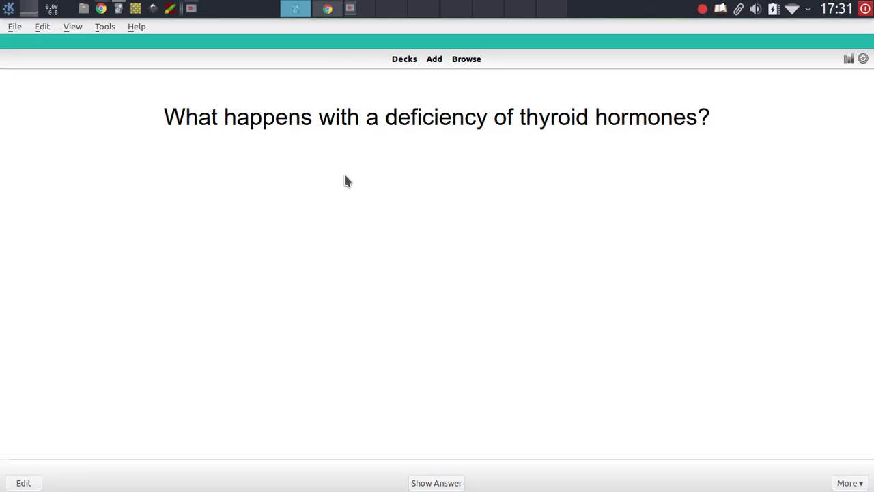
- Answer and grade the thyroid and glucocorticoid cards with answer confirmation active
{"action": "left_click", "coordinate": [431, 483]}
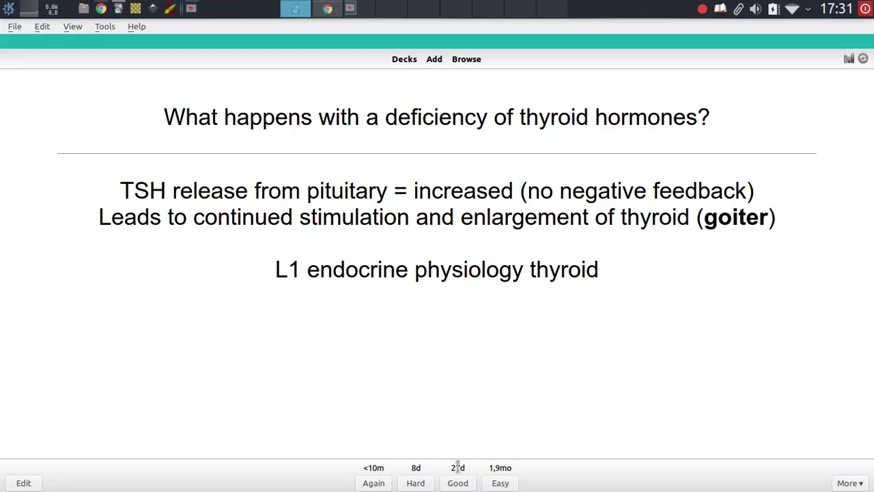
{"action": "left_click", "coordinate": [458, 482]}
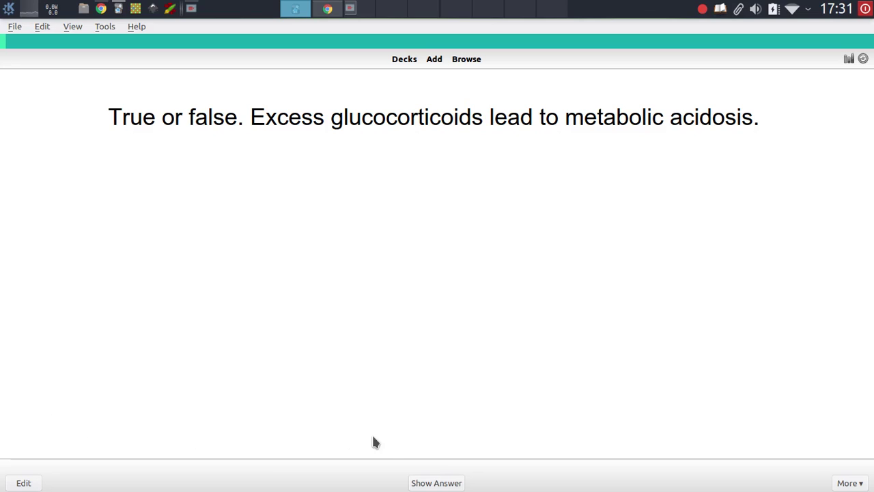
{"action": "key", "text": "space"}
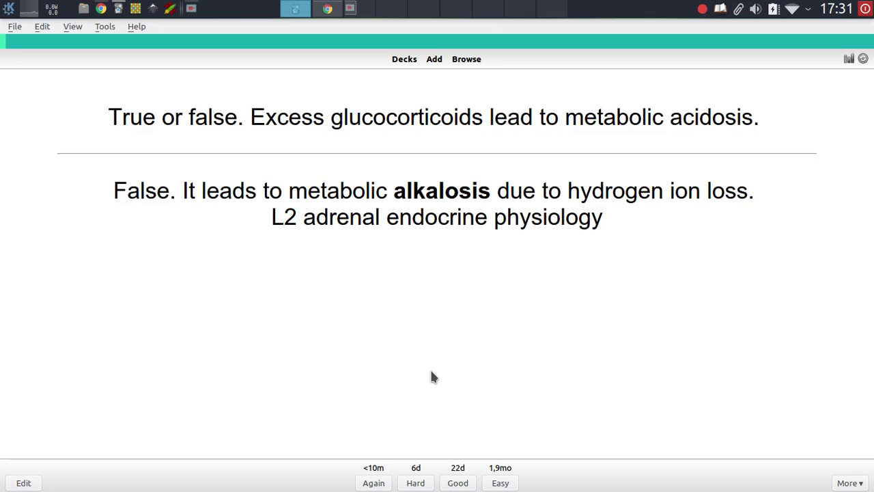
{"action": "key", "text": "space"}
{"action": "key", "text": "space"}
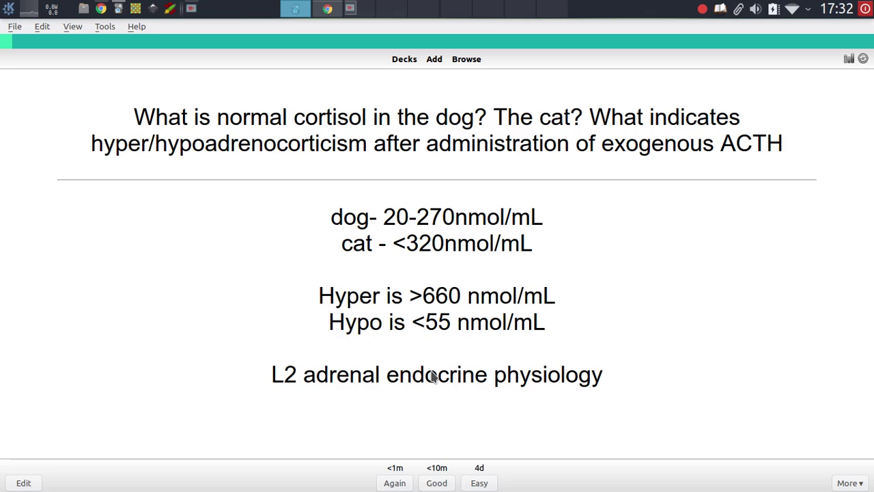
{"action": "key", "text": "d"}
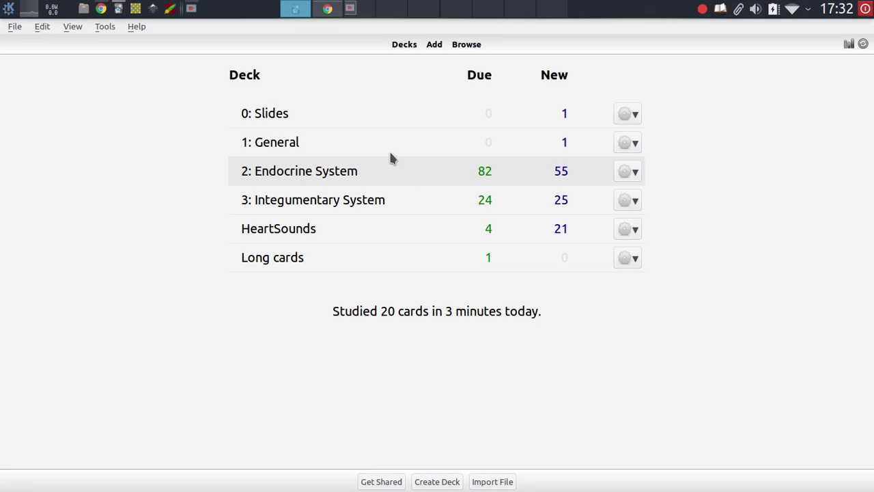
{"action": "left_click", "coordinate": [328, 8]}
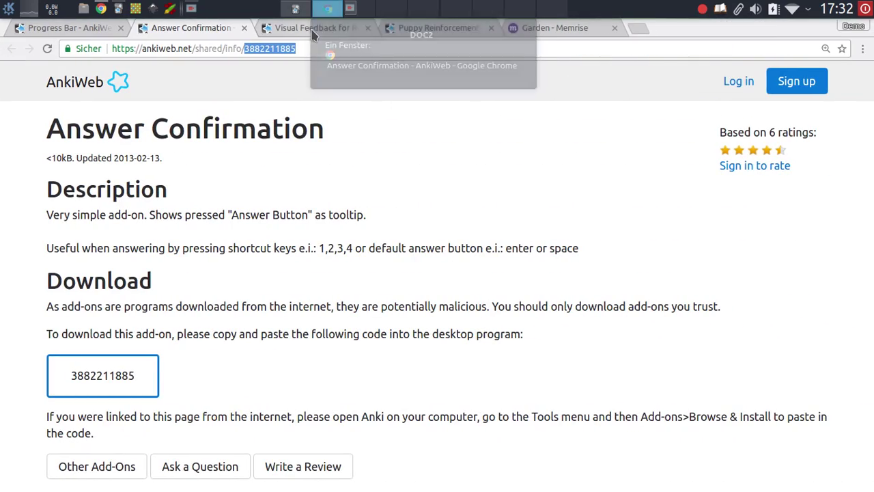
{"action": "left_click", "coordinate": [314, 27]}
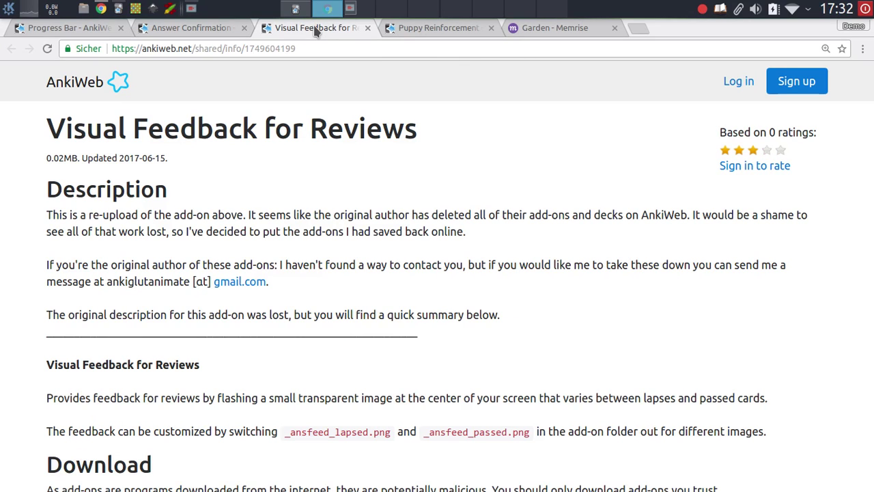
{"action": "double_click", "coordinate": [273, 50]}
{"action": "key", "text": "ctrl+c"}
{"action": "left_click", "coordinate": [295, 8]}
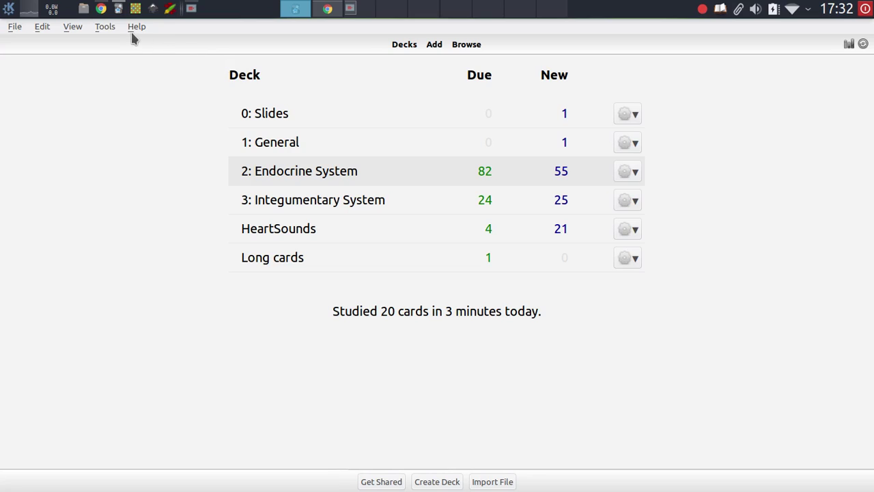
- Delete the Answer_Confirmation add-on from the Add-ons dialog
{"action": "left_click", "coordinate": [109, 26]}
{"action": "mouse_move", "coordinate": [172, 120]}
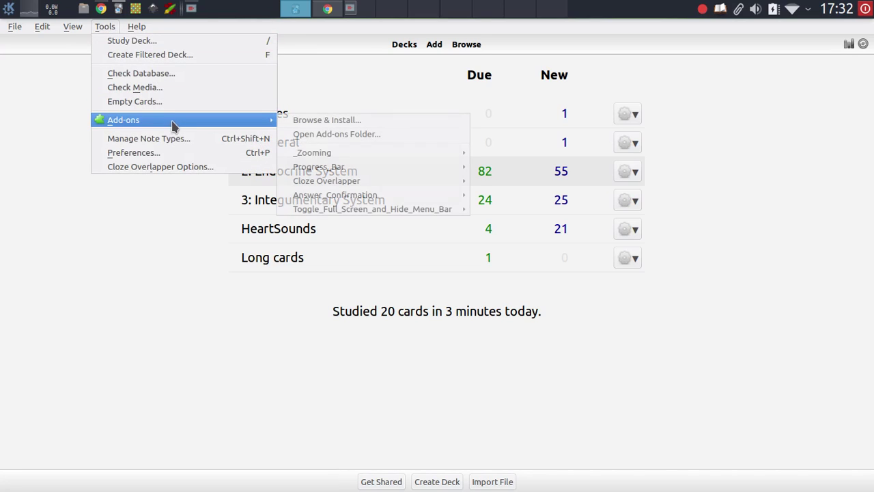
{"action": "mouse_move", "coordinate": [401, 196]}
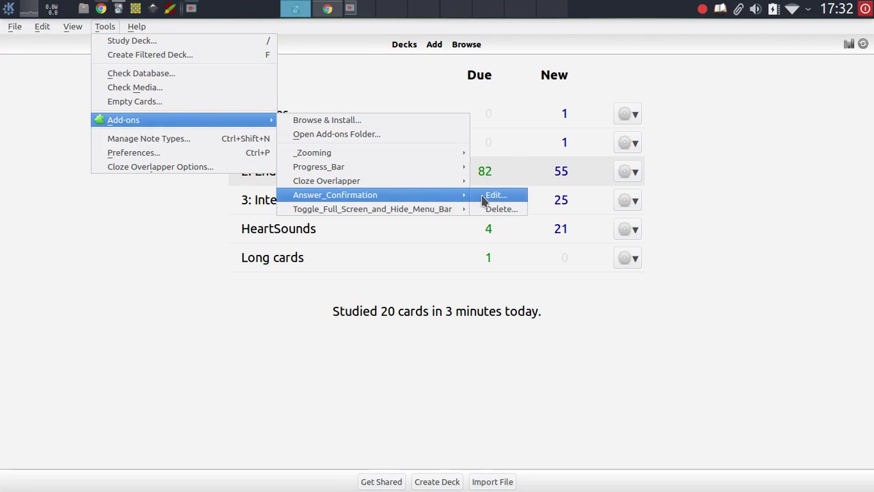
{"action": "left_click", "coordinate": [487, 211]}
{"action": "left_click", "coordinate": [450, 280]}
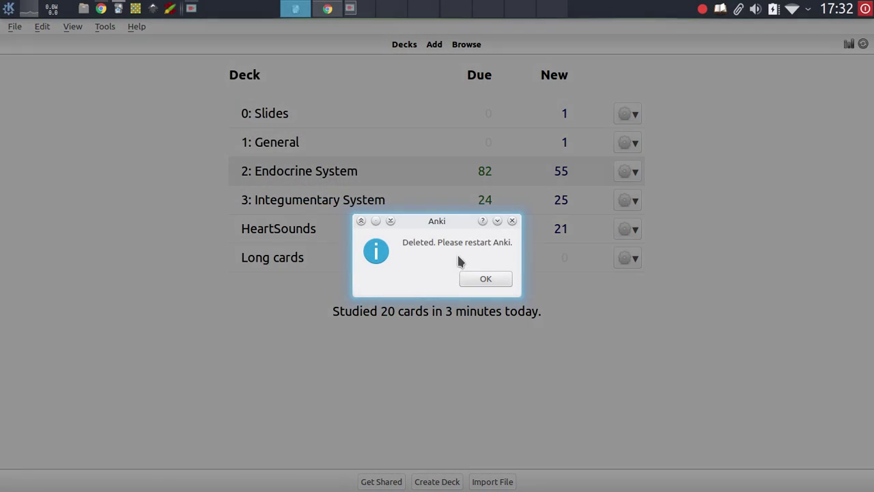
{"action": "key", "text": "Return"}
{"action": "left_click", "coordinate": [104, 26]}
{"action": "mouse_move", "coordinate": [246, 120]}
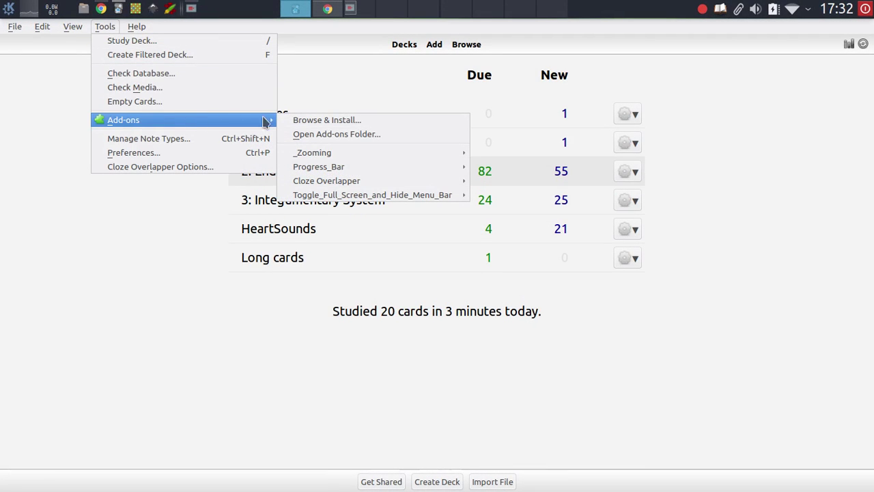
{"action": "left_click", "coordinate": [355, 123]}
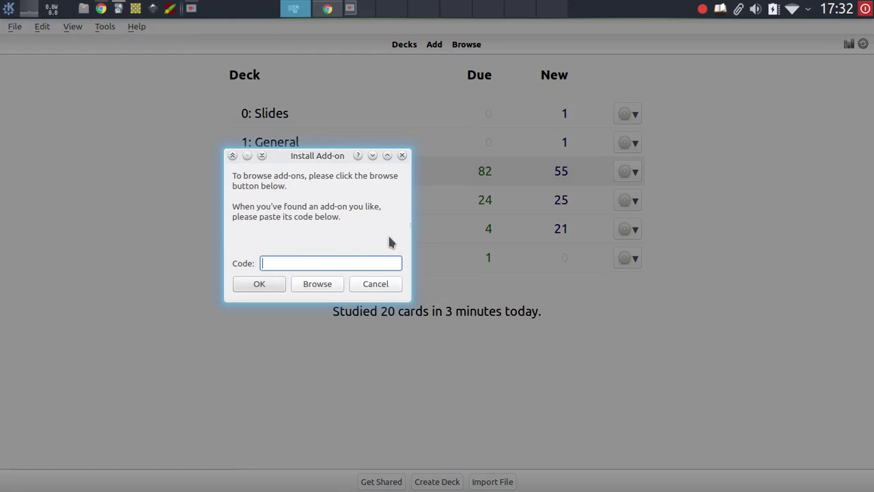
{"action": "key", "text": "ctrl+v"}
{"action": "left_click", "coordinate": [266, 284]}
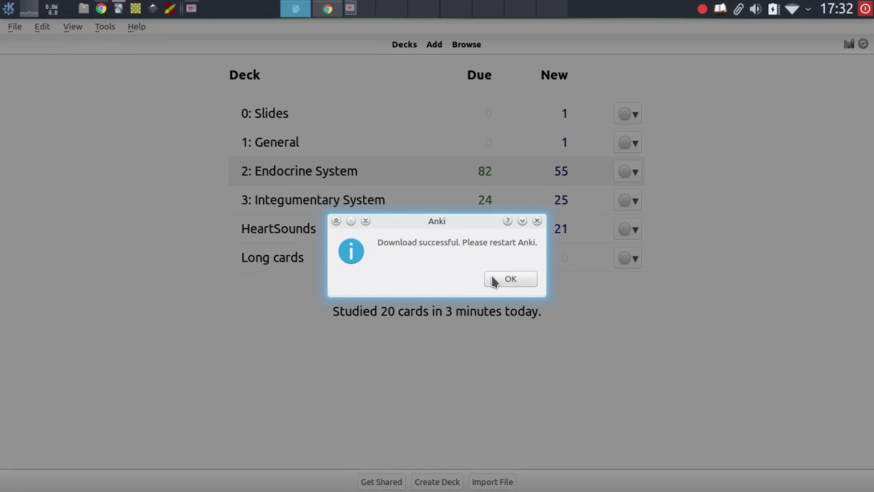
{"action": "left_click", "coordinate": [497, 280]}
{"action": "key", "text": "ctrl+q"}
{"action": "double_click", "coordinate": [39, 47]}
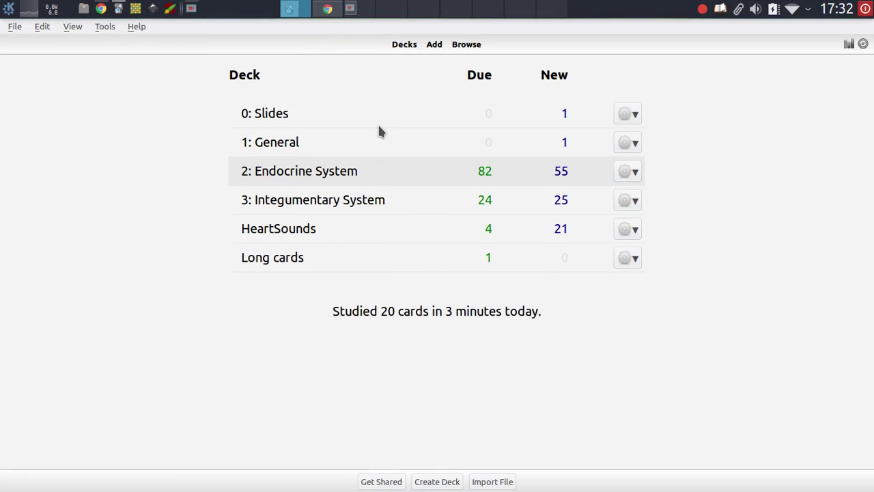
- Study 2: Endocrine System, rating the tyrosine card Good and the stress leukogram card Again
{"action": "left_click", "coordinate": [338, 172]}
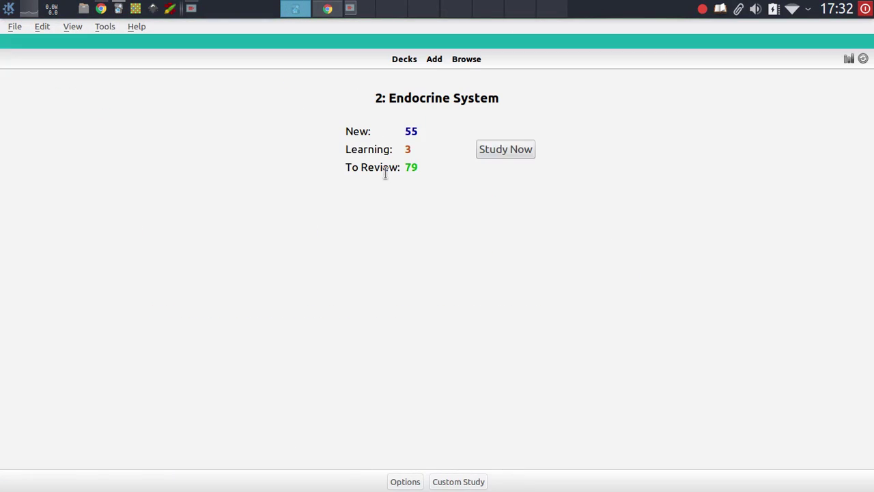
{"action": "key", "text": "s"}
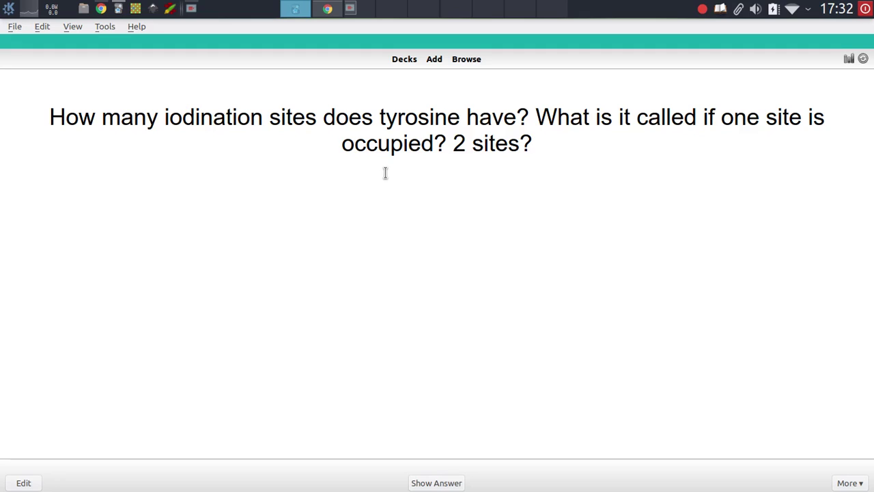
{"action": "key", "text": "space"}
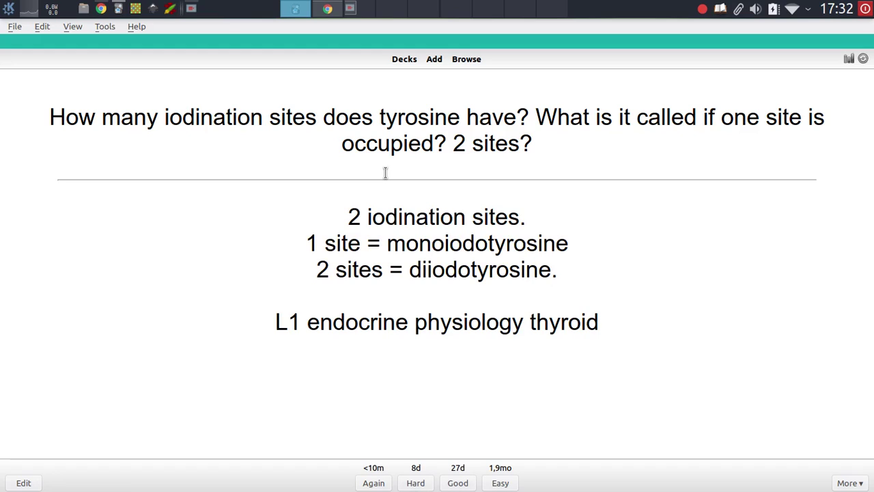
{"action": "left_click", "coordinate": [470, 484]}
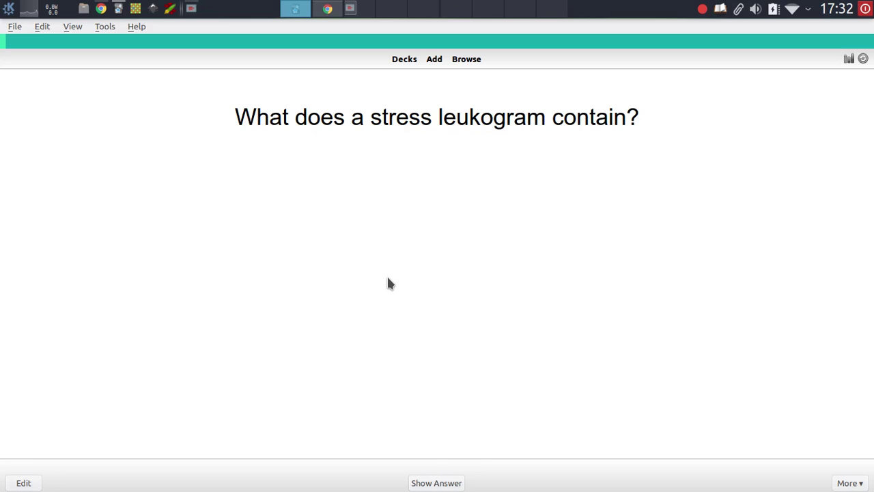
{"action": "left_click", "coordinate": [431, 479]}
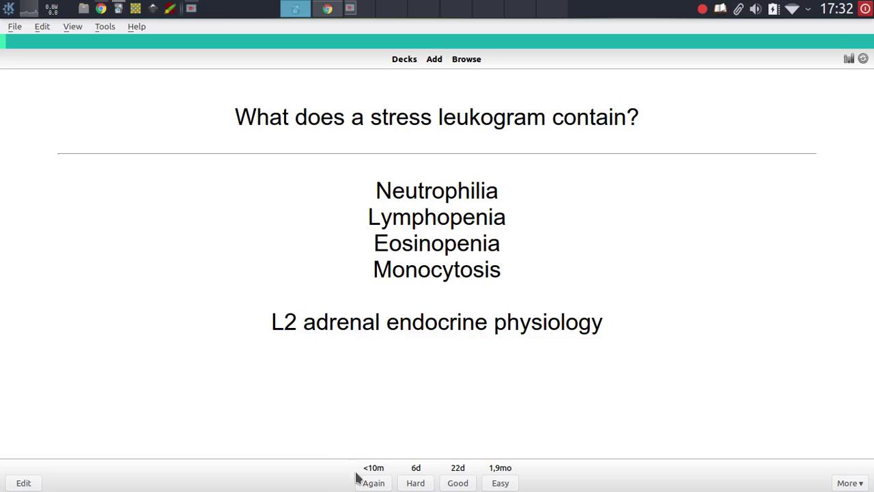
{"action": "left_click", "coordinate": [374, 483]}
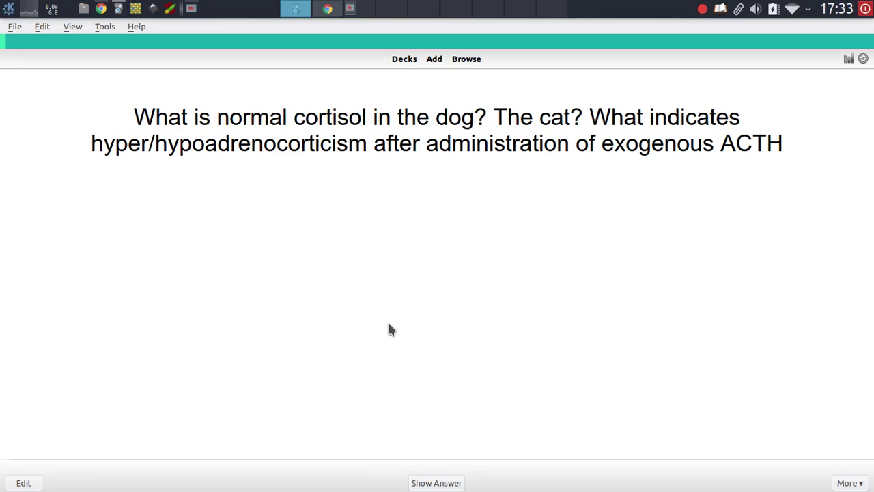
{"action": "key", "text": "space"}
{"action": "key", "text": "space"}
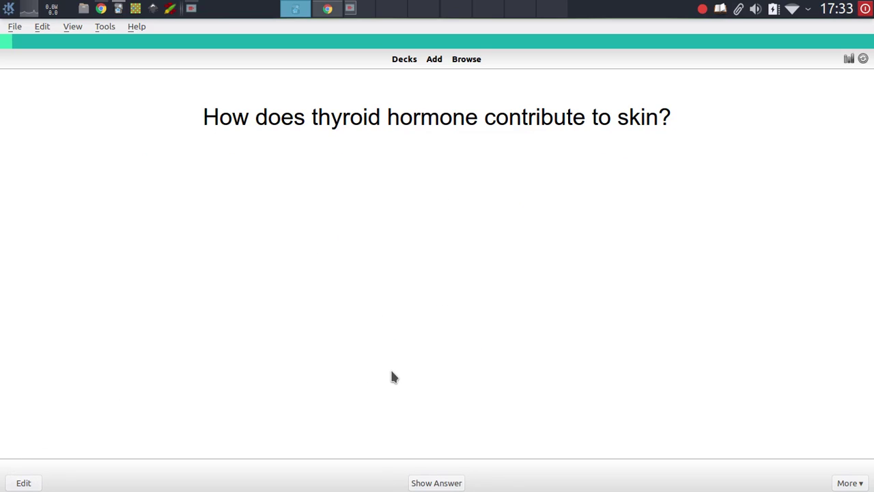
{"action": "key", "text": "space"}
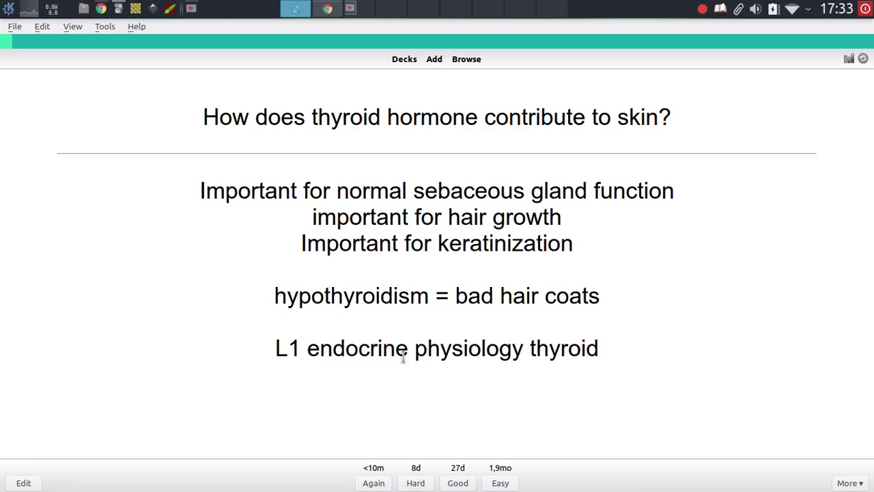
{"action": "key", "text": "space"}
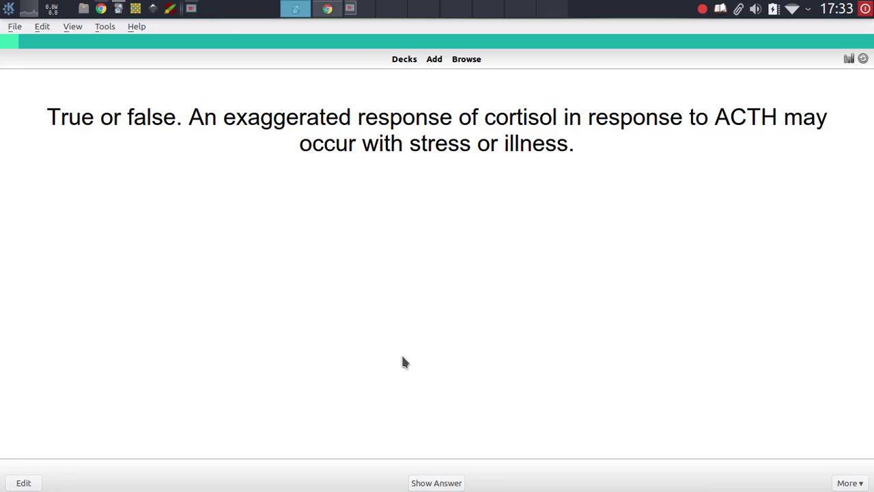
- Keep reviewing the true-or-false, LDDT, Cushing's and dexamethasone cards
{"action": "key", "text": "space"}
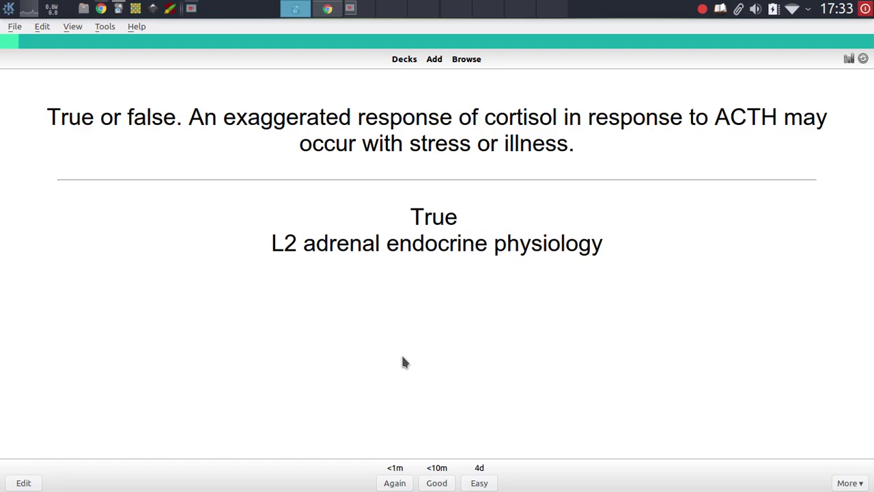
{"action": "key", "text": "space"}
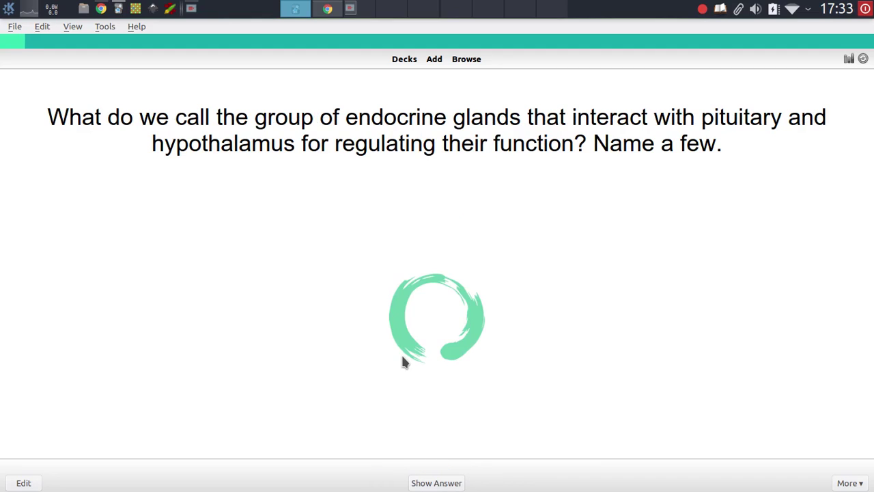
{"action": "key", "text": "space"}
{"action": "key", "text": "space"}
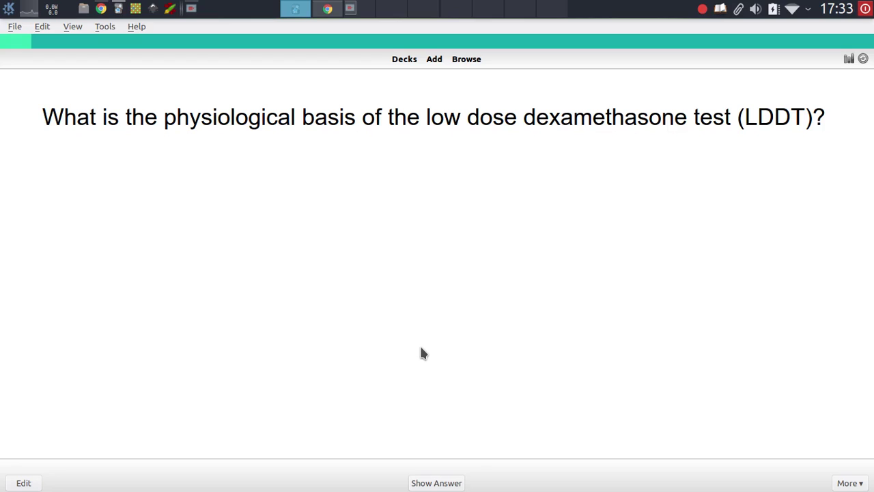
{"action": "key", "text": "space"}
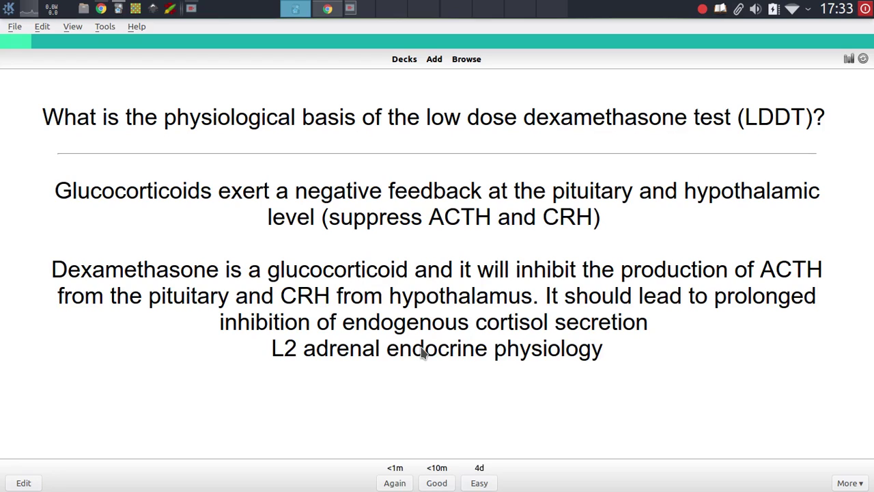
{"action": "key", "text": "space"}
{"action": "key", "text": "space"}
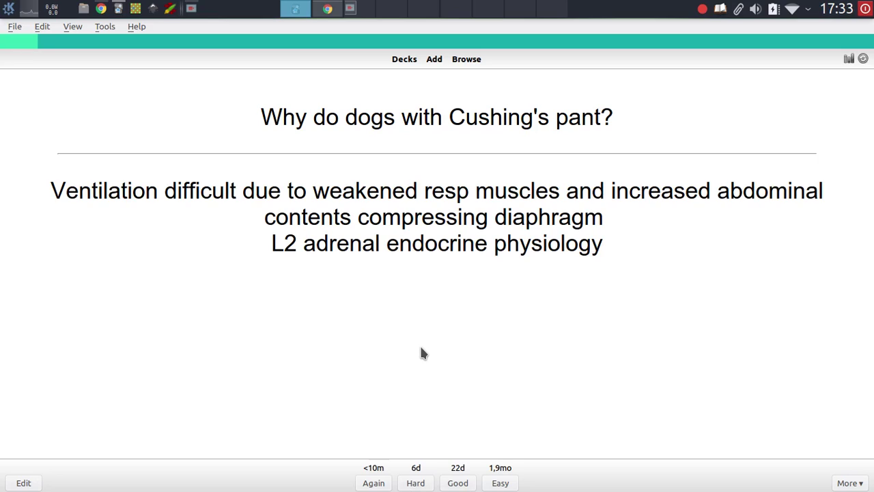
{"action": "key", "text": "space"}
{"action": "key", "text": "space"}
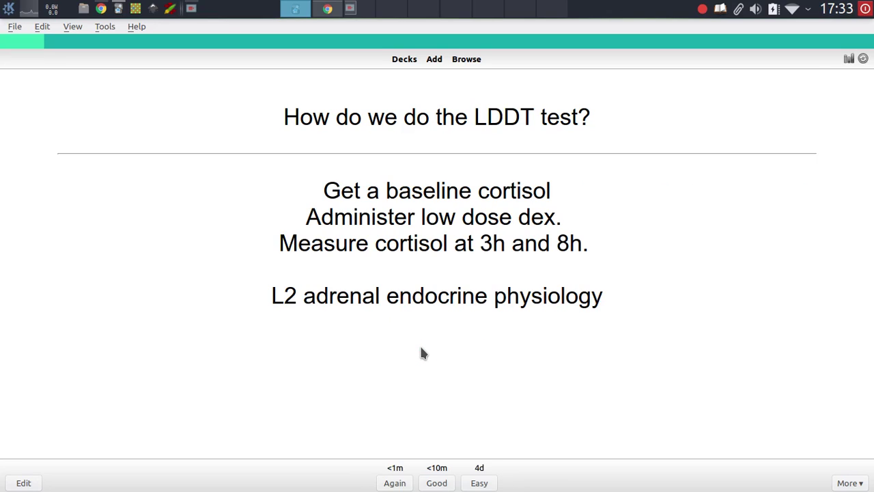
{"action": "key", "text": "space"}
{"action": "key", "text": "space"}
{"action": "key", "text": "space"}
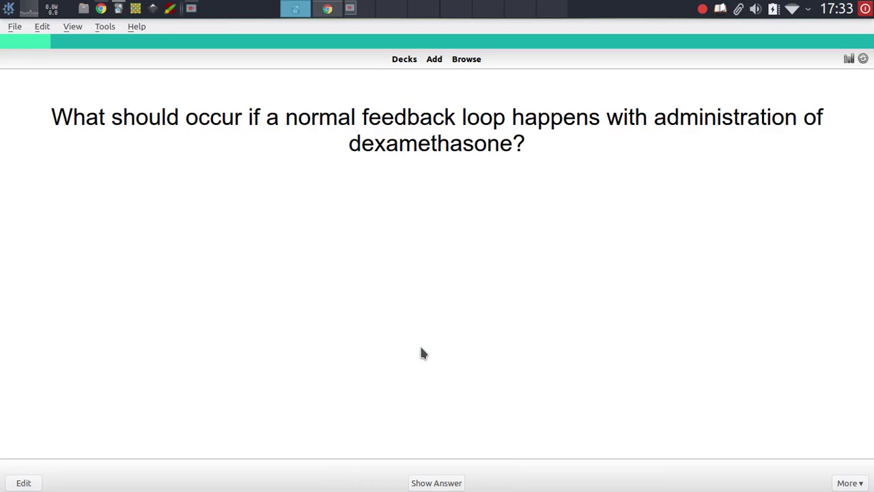
{"action": "key", "text": "space"}
{"action": "key", "text": "space"}
{"action": "key", "text": "space"}
{"action": "key", "text": "space"}
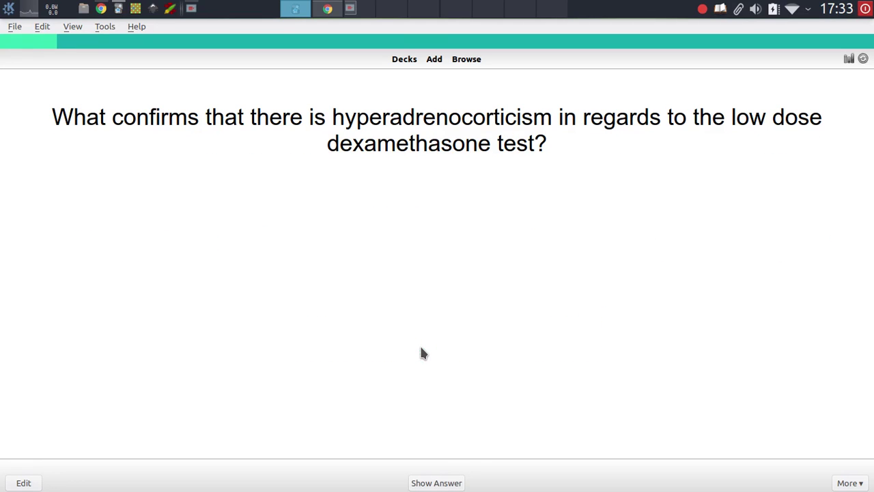
{"action": "key", "text": "space"}
{"action": "key", "text": "space"}
{"action": "key", "text": "space"}
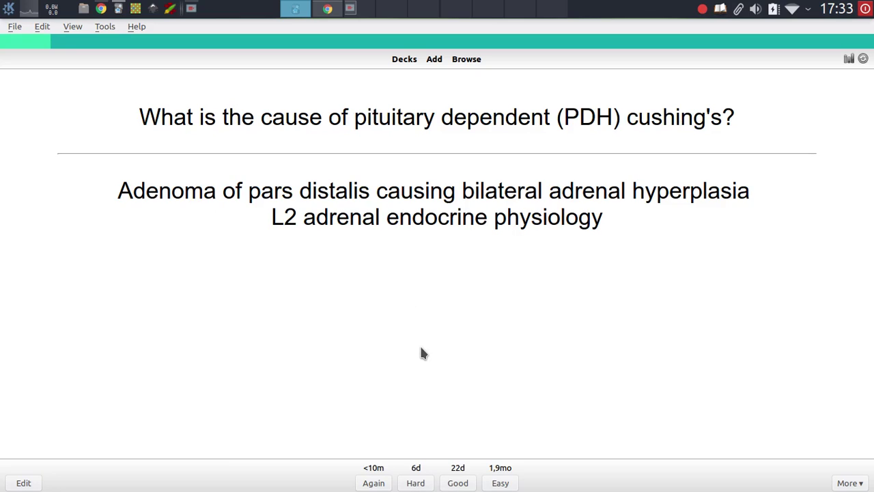
{"action": "key", "text": "space"}
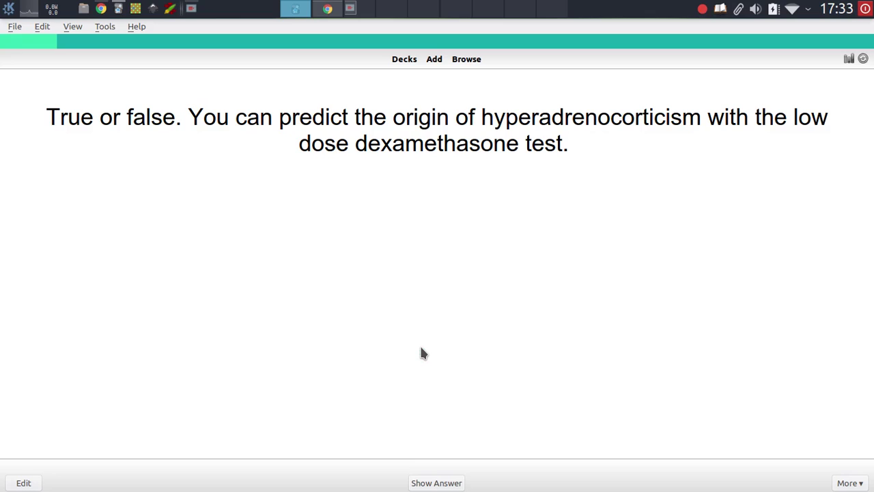
- Return to the deck list and reveal a card in the 0: Slides deck
{"action": "key", "text": "d"}
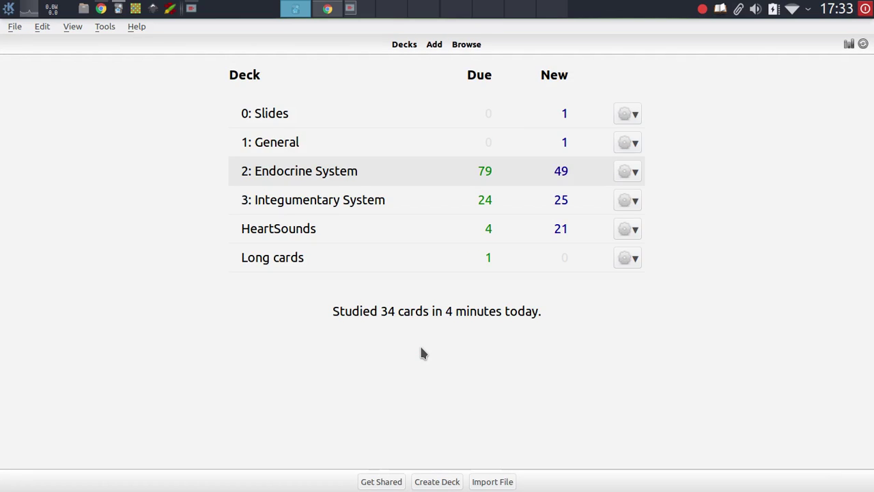
{"action": "left_click", "coordinate": [276, 114]}
{"action": "key", "text": "s"}
{"action": "key", "text": "space"}
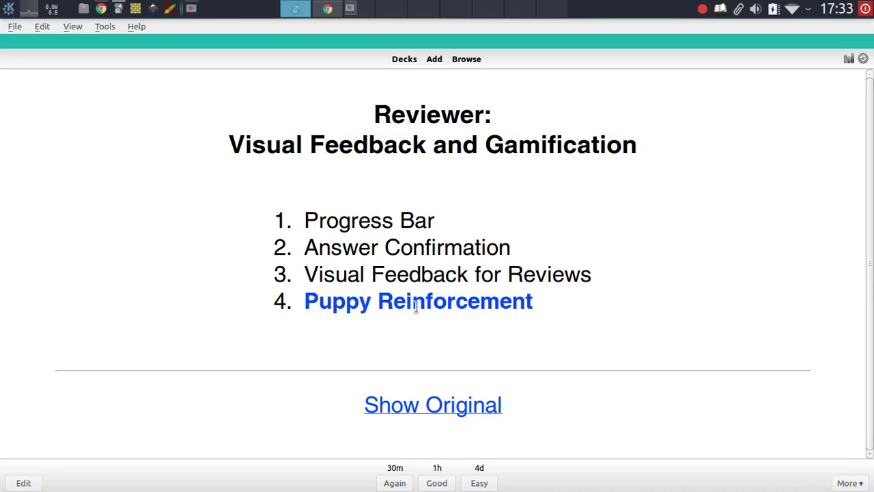
{"action": "key", "text": "d"}
{"action": "key", "text": "alt+Tab"}
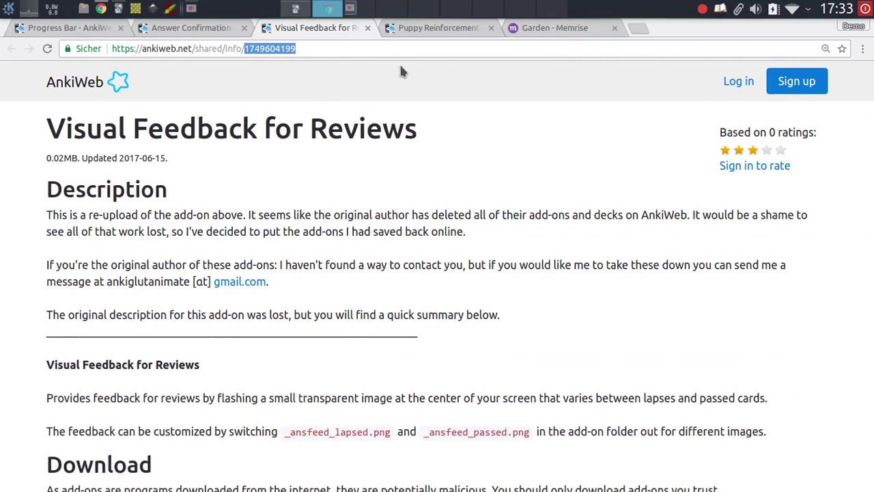
{"action": "left_click", "coordinate": [447, 31]}
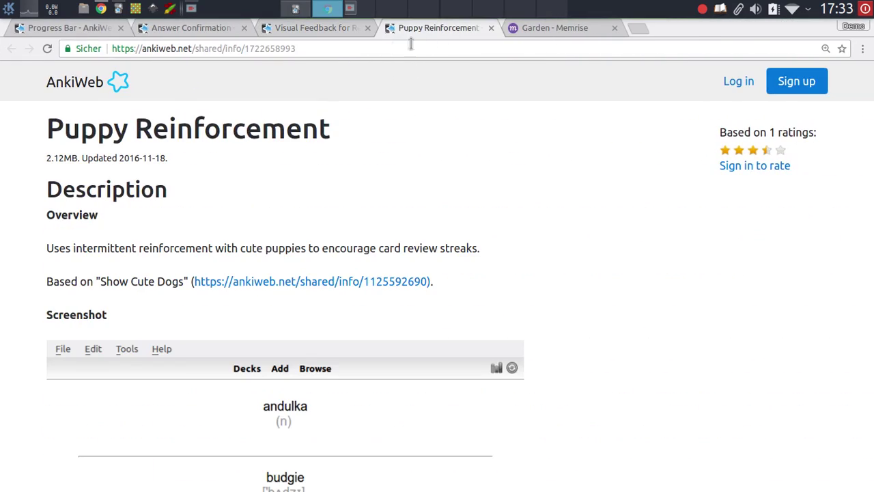
{"action": "double_click", "coordinate": [279, 49]}
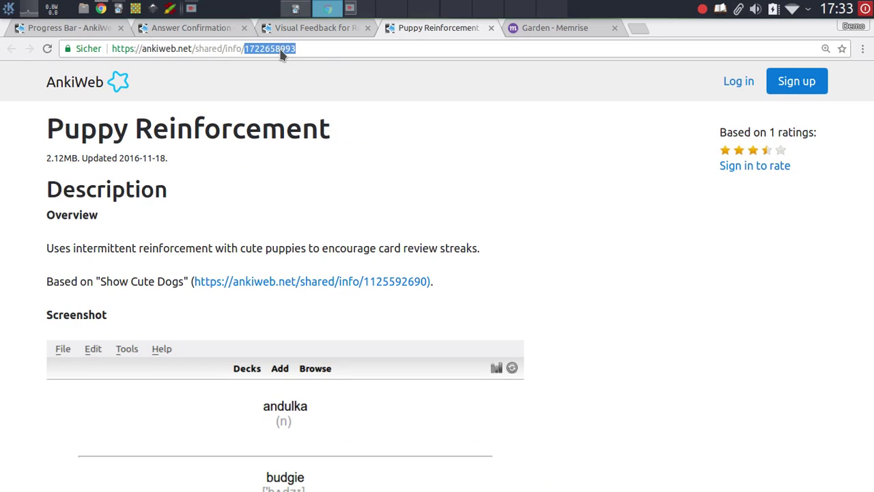
{"action": "left_click", "coordinate": [295, 8]}
{"action": "left_click", "coordinate": [106, 28]}
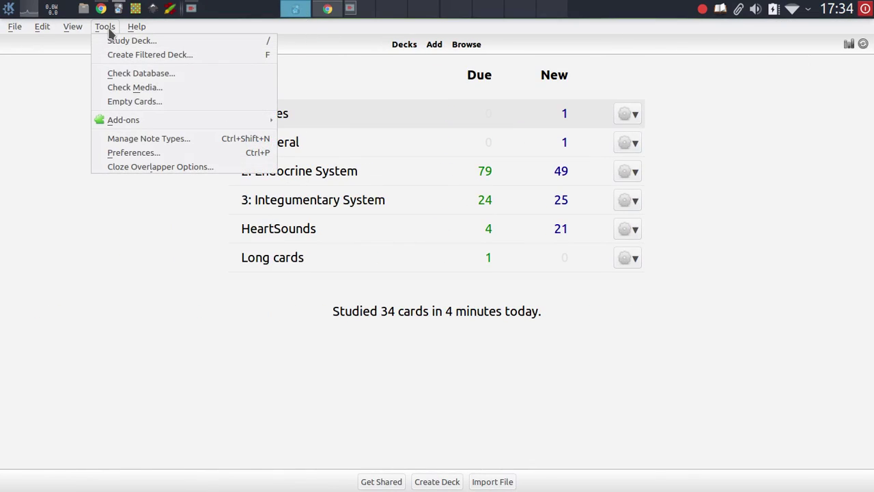
- Install the Puppy Reinforcement add-on by pasting its code into Browse & Install
{"action": "mouse_move", "coordinate": [183, 121]}
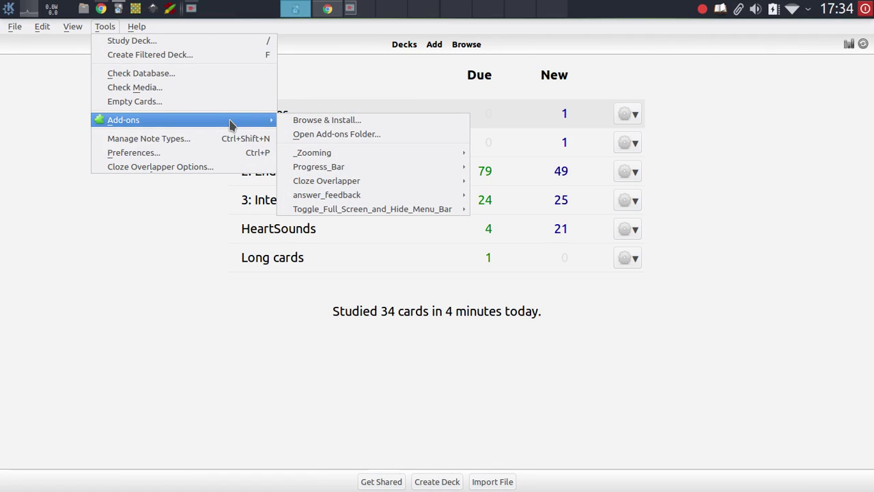
{"action": "left_click", "coordinate": [358, 123]}
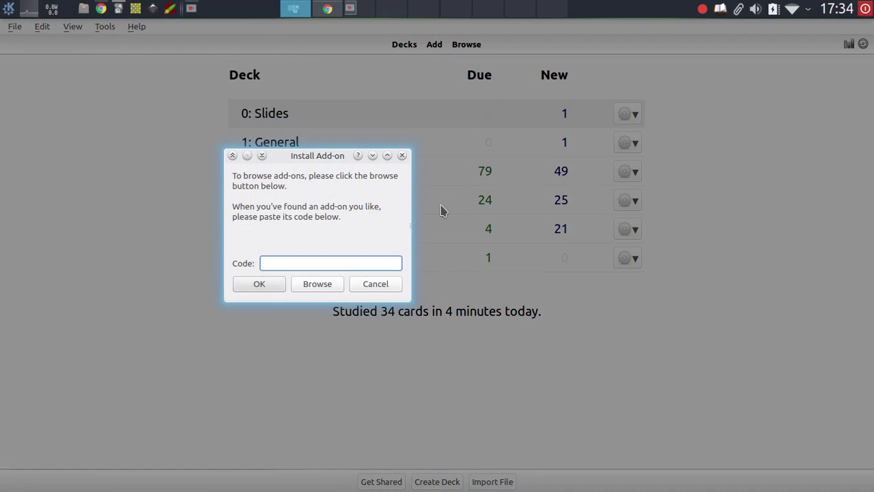
{"action": "key", "text": "ctrl+v"}
{"action": "left_click", "coordinate": [268, 284]}
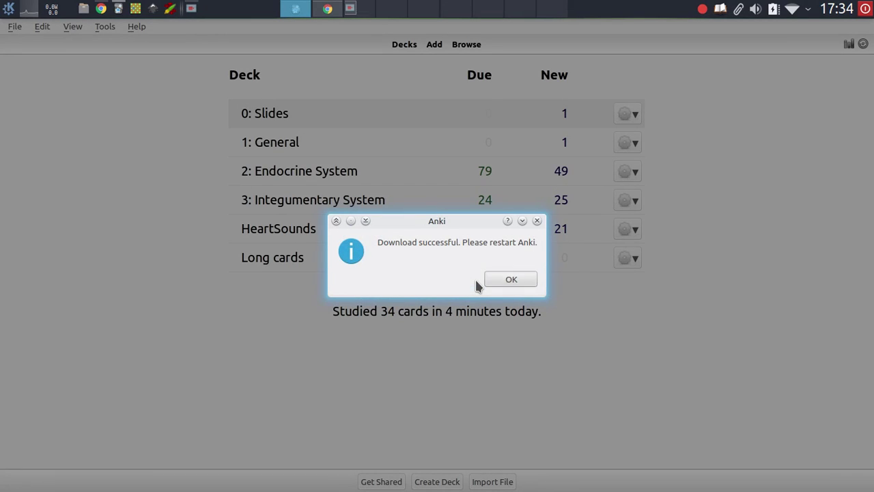
- Dismiss the restart notice, quit Anki and relaunch it from the desktop
{"action": "left_click", "coordinate": [510, 280]}
{"action": "key", "text": "ctrl+q"}
{"action": "double_click", "coordinate": [56, 66]}
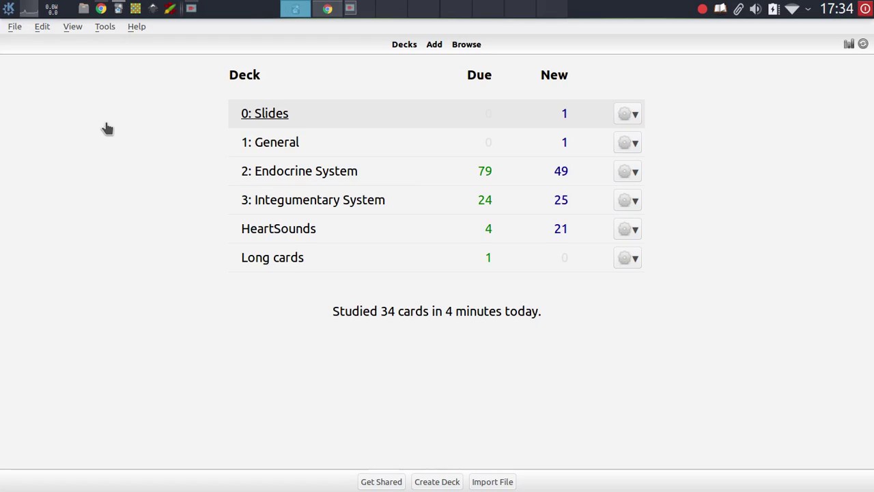
- Start studying 2: Endocrine System and work through the first few cards
{"action": "left_click", "coordinate": [278, 172]}
{"action": "key", "text": "s"}
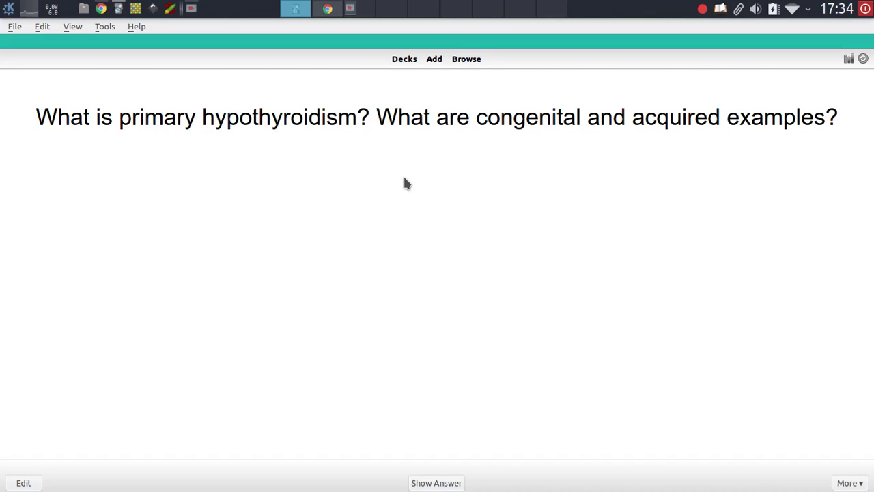
{"action": "key", "text": "space"}
{"action": "key", "text": "space"}
{"action": "key", "text": "space"}
{"action": "key", "text": "space"}
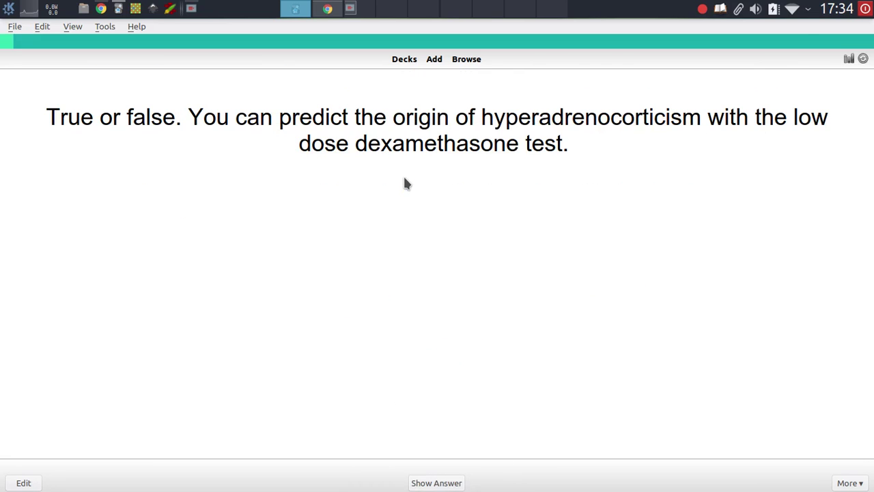
{"action": "key", "text": "space"}
{"action": "key", "text": "space"}
{"action": "key", "text": "space"}
{"action": "key", "text": "space"}
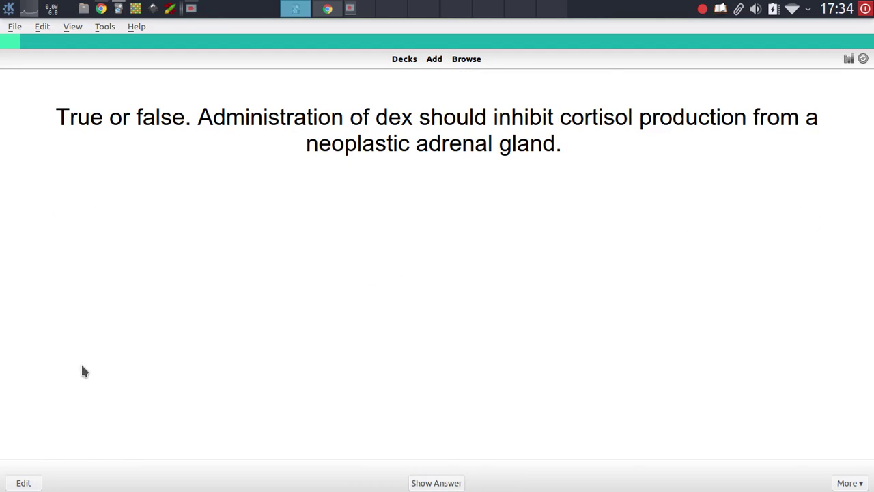
{"action": "key", "text": "space"}
{"action": "key", "text": "space"}
{"action": "key", "text": "space"}
{"action": "key", "text": "space"}
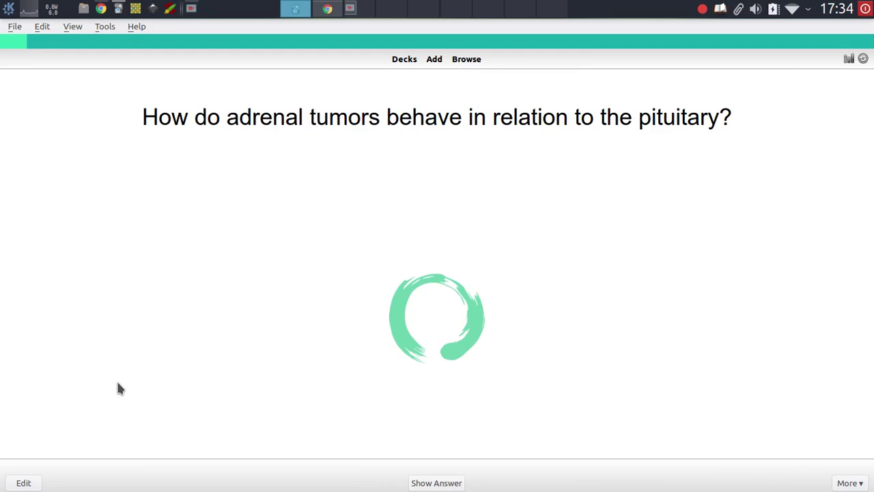
{"action": "key", "text": "space"}
{"action": "key", "text": "space"}
{"action": "key", "text": "space"}
{"action": "key", "text": "space"}
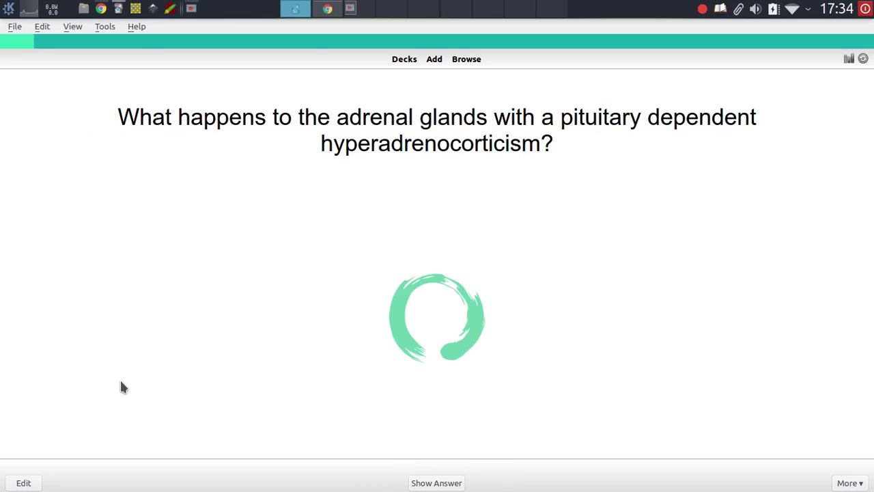
{"action": "key", "text": "space"}
{"action": "key", "text": "space"}
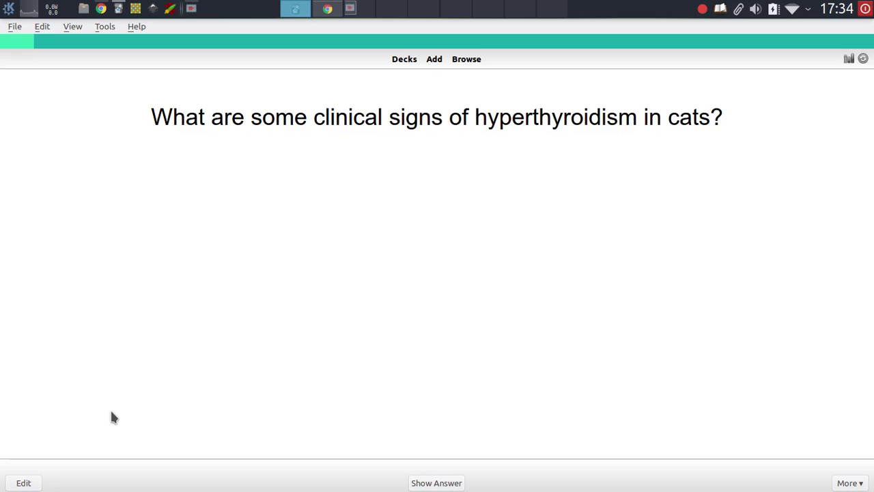
- Rate cards Good (3) through the aldosterone, ACTH and dexamethasone questions
{"action": "key", "text": "3"}
{"action": "key", "text": "space"}
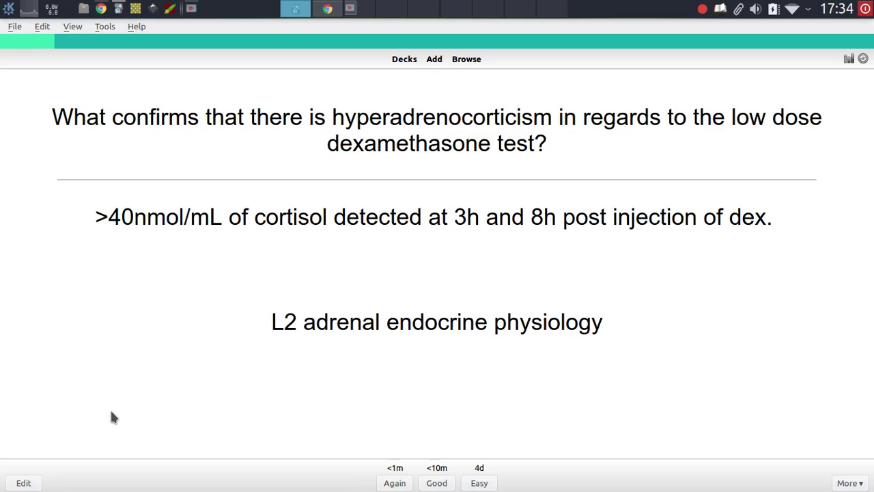
{"action": "key", "text": "3"}
{"action": "key", "text": "space"}
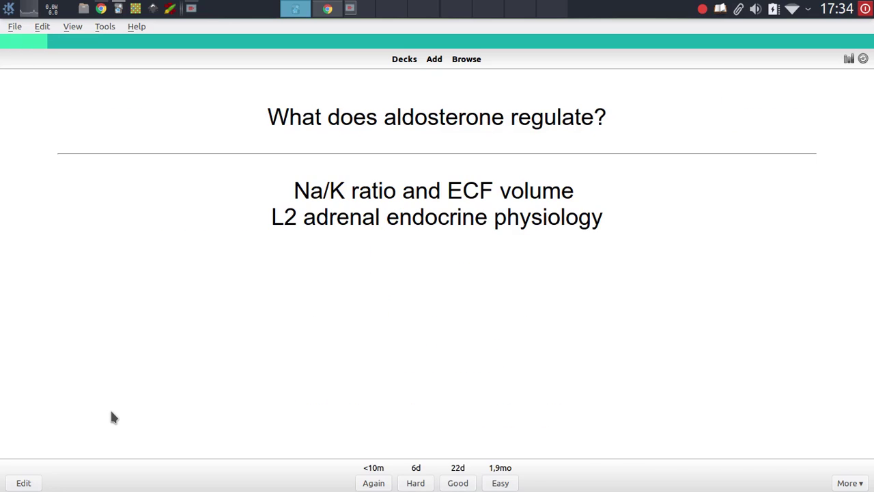
{"action": "key", "text": "3"}
{"action": "key", "text": "space"}
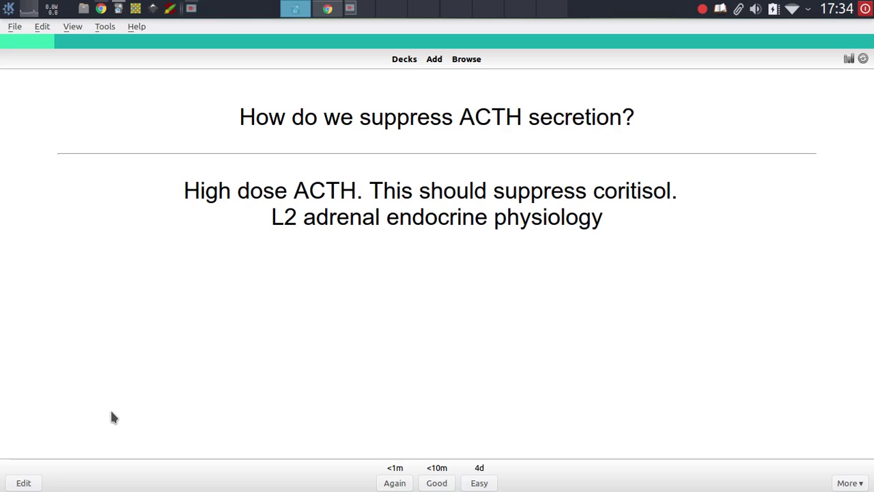
{"action": "key", "text": "space"}
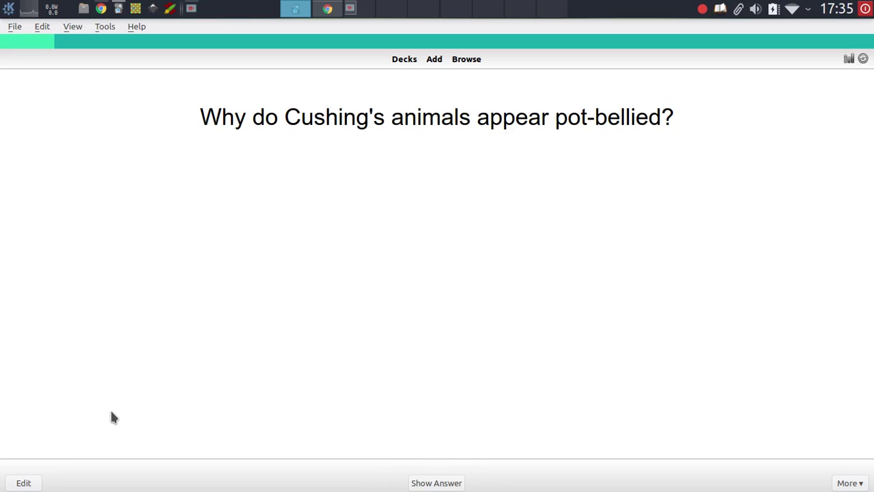
{"action": "key", "text": "space"}
{"action": "key", "text": "space"}
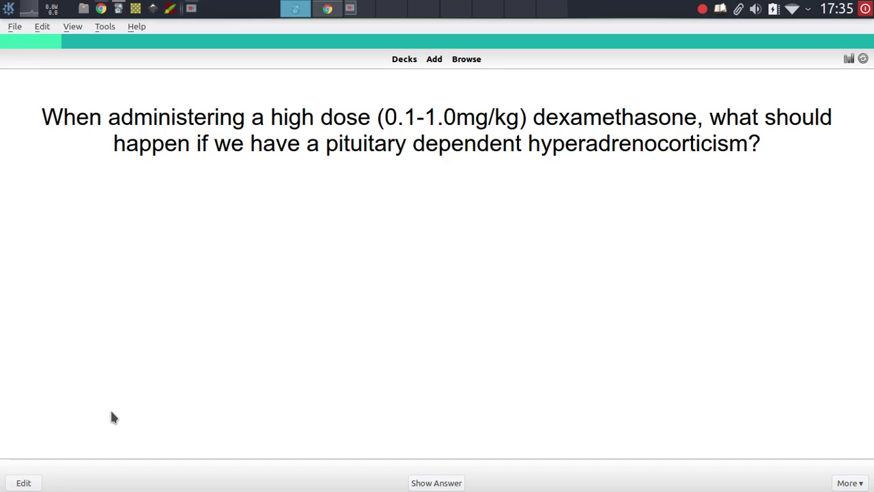
{"action": "key", "text": "space"}
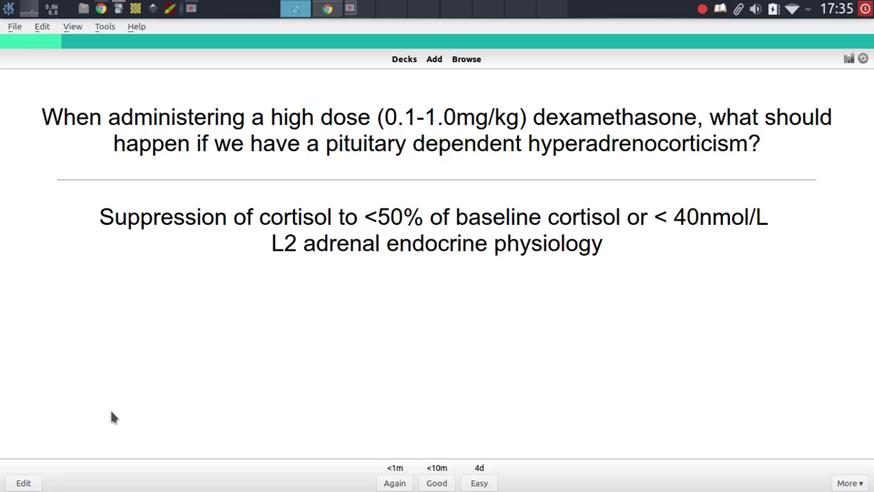
{"action": "key", "text": "space"}
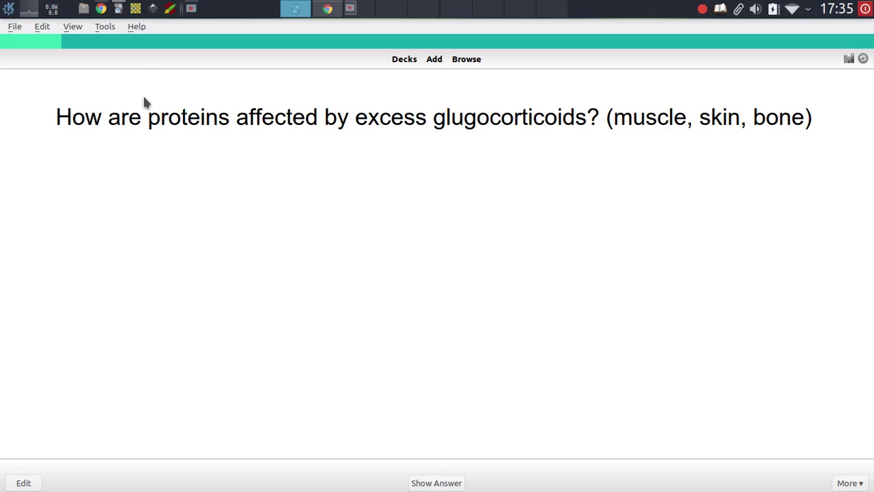
- Open the Progress_Bar add-on's code in a full-screen editor
{"action": "left_click", "coordinate": [102, 29]}
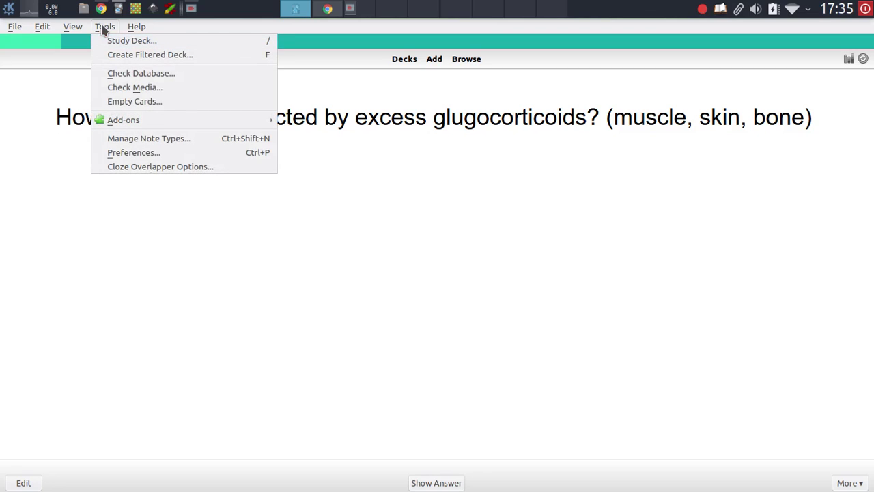
{"action": "mouse_move", "coordinate": [140, 122]}
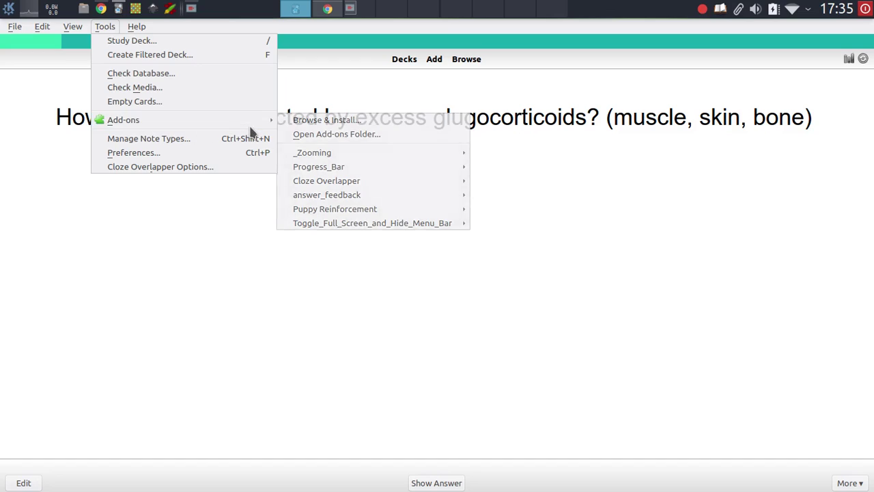
{"action": "mouse_move", "coordinate": [253, 121]}
{"action": "mouse_move", "coordinate": [355, 168]}
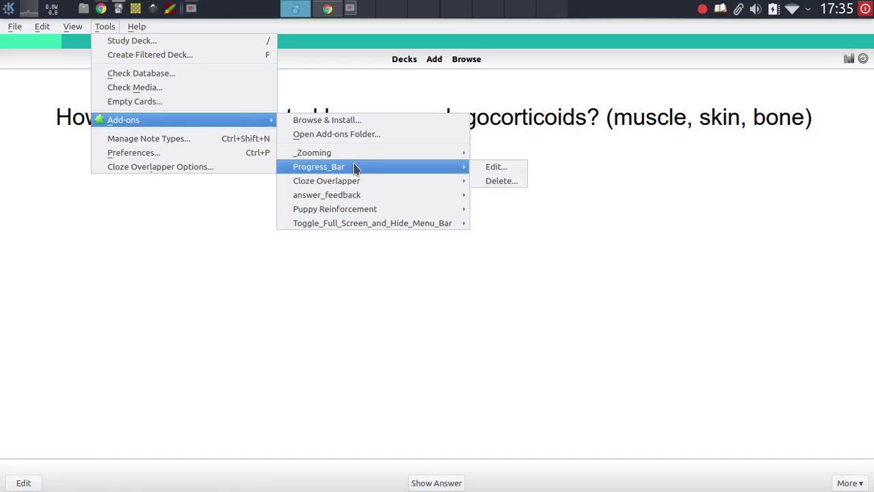
{"action": "left_click", "coordinate": [487, 167]}
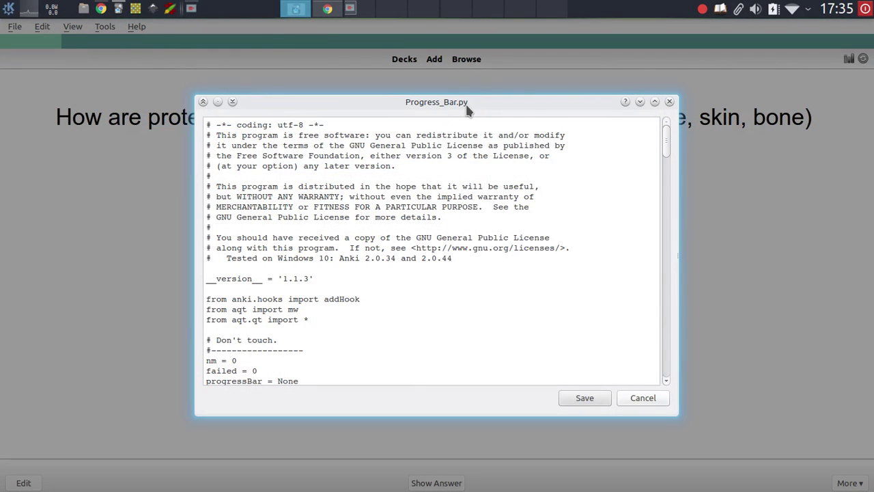
{"action": "double_click", "coordinate": [468, 101]}
- Inspect the qbg, qfg and qbr colour lines and the Touch / Don't touch sections
{"action": "scroll", "coordinate": [262, 181], "scroll_direction": "down", "scroll_amount": 2}
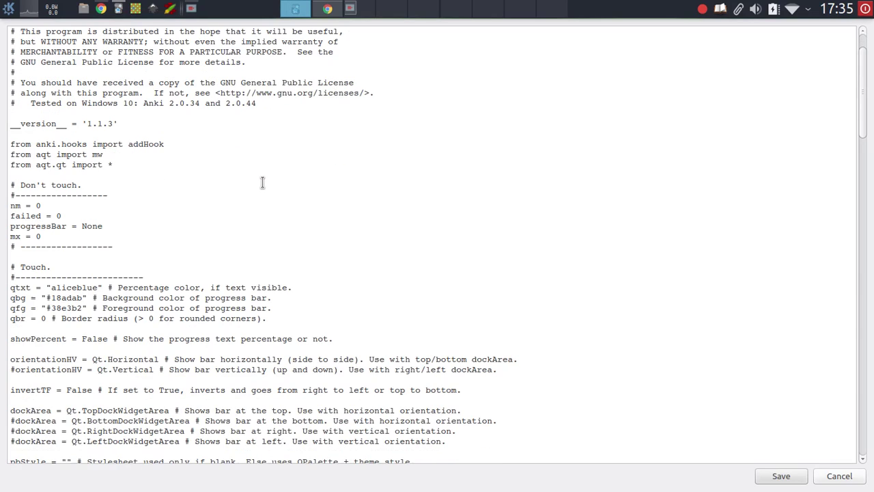
{"action": "scroll", "coordinate": [223, 194], "scroll_direction": "down", "scroll_amount": 3}
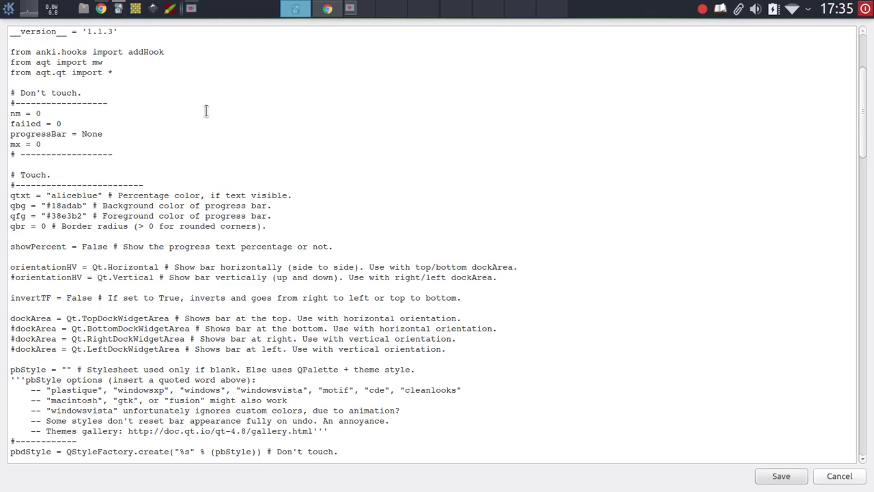
{"action": "left_click_drag", "start_coordinate": [293, 227], "coordinate": [21, 203]}
{"action": "scroll", "coordinate": [96, 147], "scroll_direction": "up", "scroll_amount": 2}
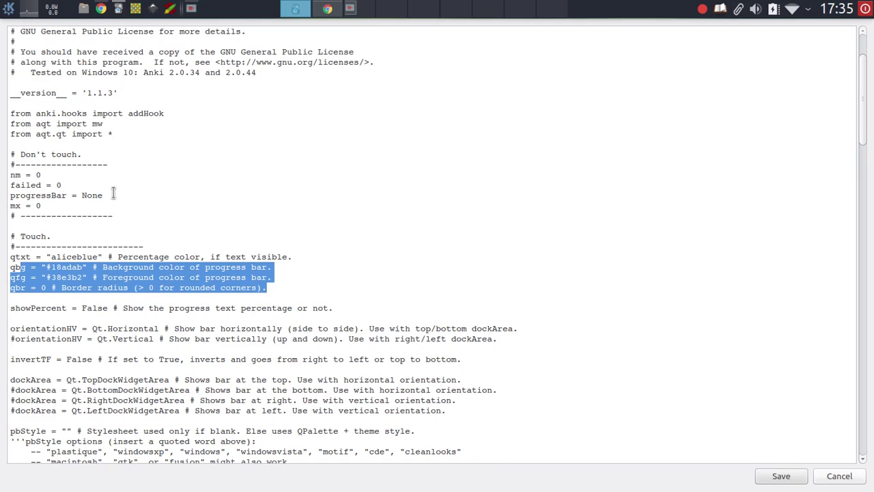
{"action": "left_click_drag", "start_coordinate": [21, 237], "coordinate": [52, 237]}
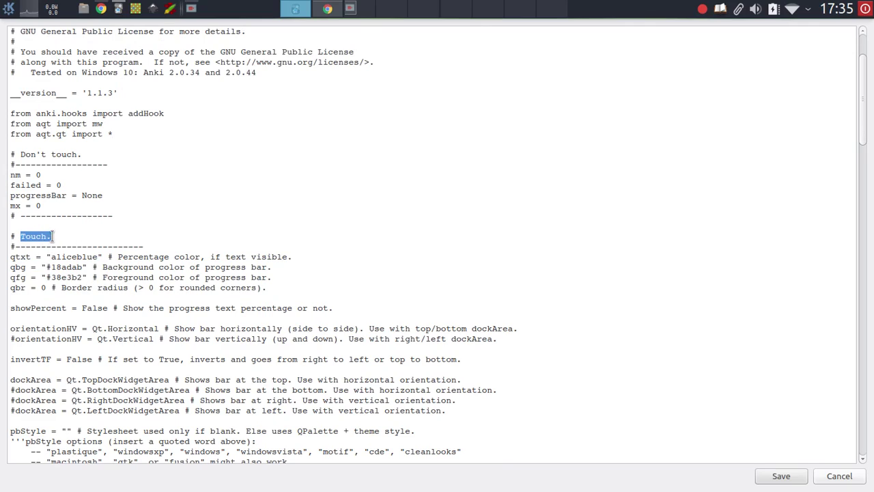
{"action": "left_click_drag", "start_coordinate": [83, 154], "coordinate": [31, 157]}
{"action": "left_click", "coordinate": [121, 273]}
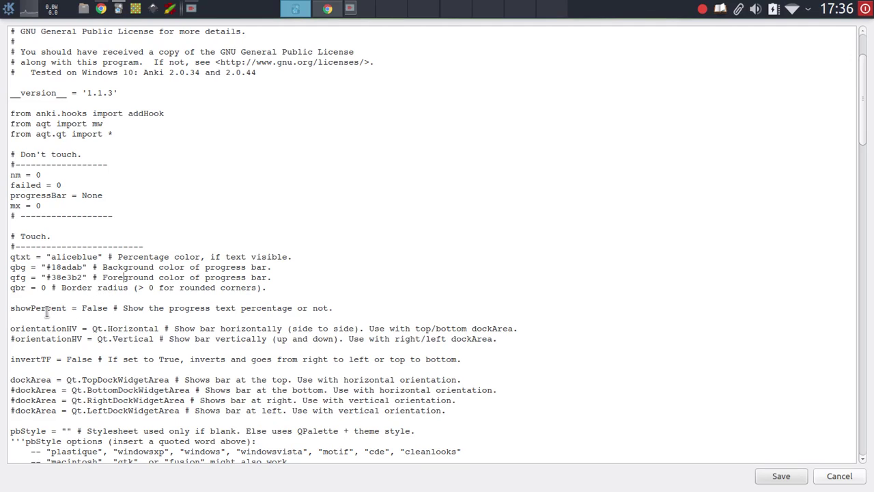
- Change showPercent from False to True
{"action": "double_click", "coordinate": [100, 308]}
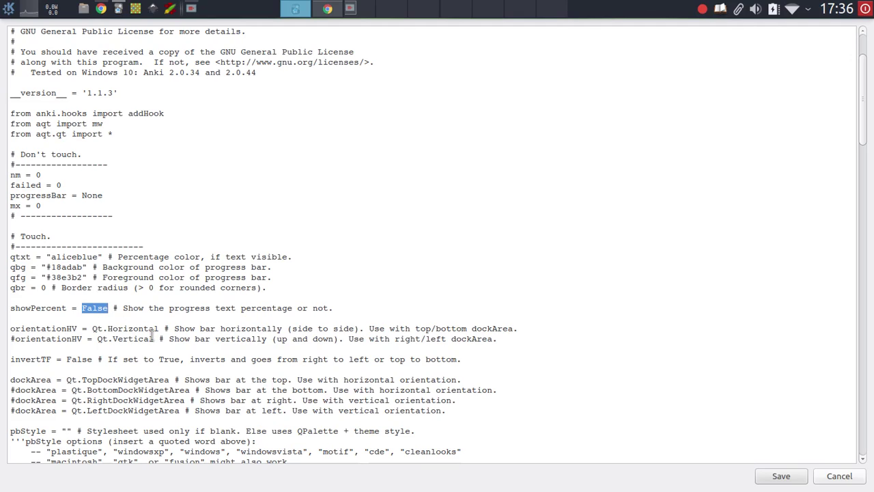
{"action": "type", "text": "True"}
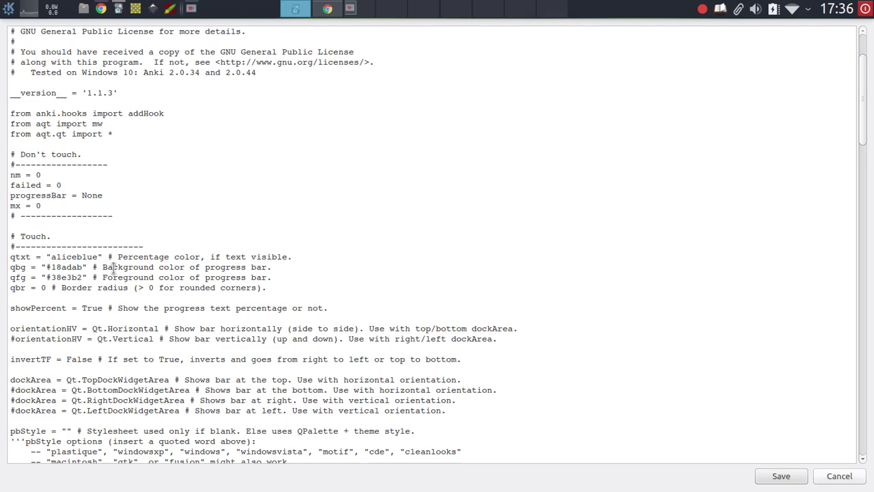
{"action": "scroll", "coordinate": [113, 268], "scroll_direction": "down", "scroll_amount": 2}
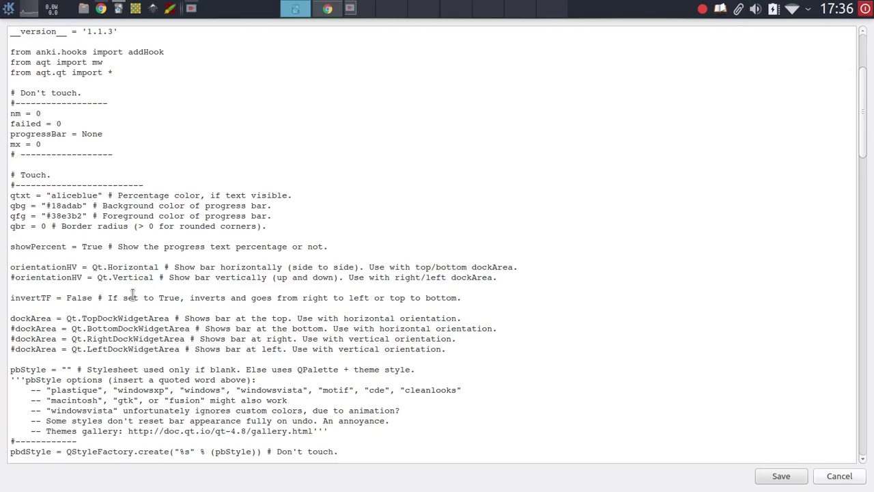
{"action": "scroll", "coordinate": [132, 294], "scroll_direction": "down", "scroll_amount": 1}
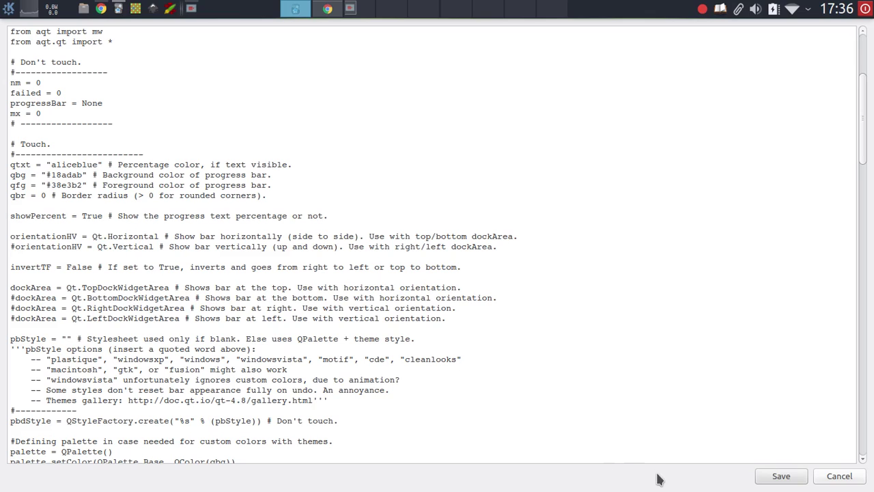
- Save the add-on code edit, dismiss the restart notice, and restart Anki
{"action": "left_click", "coordinate": [780, 478]}
{"action": "left_click", "coordinate": [509, 278]}
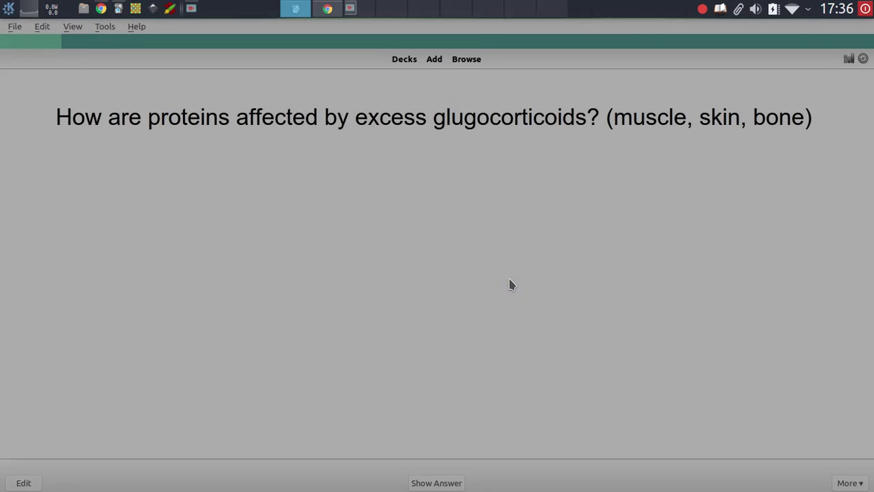
{"action": "key", "text": "ctrl+q"}
{"action": "left_click", "coordinate": [59, 66]}
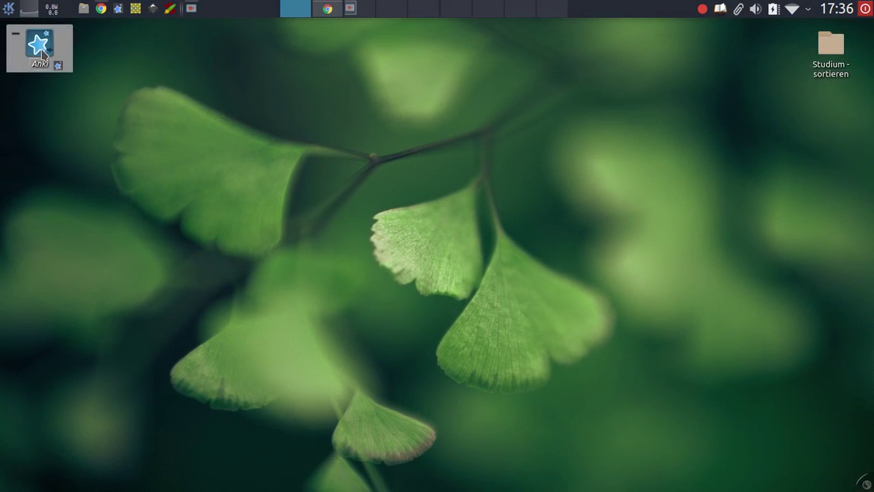
- Review a couple of Endocrine System cards, then return to the deck list
{"action": "key", "text": "s"}
{"action": "key", "text": "s"}
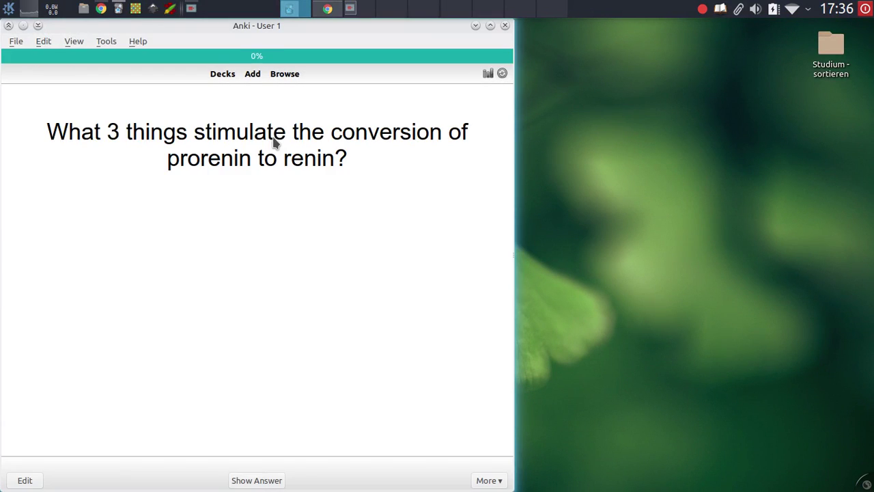
{"action": "key", "text": "space"}
{"action": "key", "text": "space"}
{"action": "key", "text": "space"}
{"action": "key", "text": "space"}
{"action": "key", "text": "space"}
{"action": "key", "text": "space"}
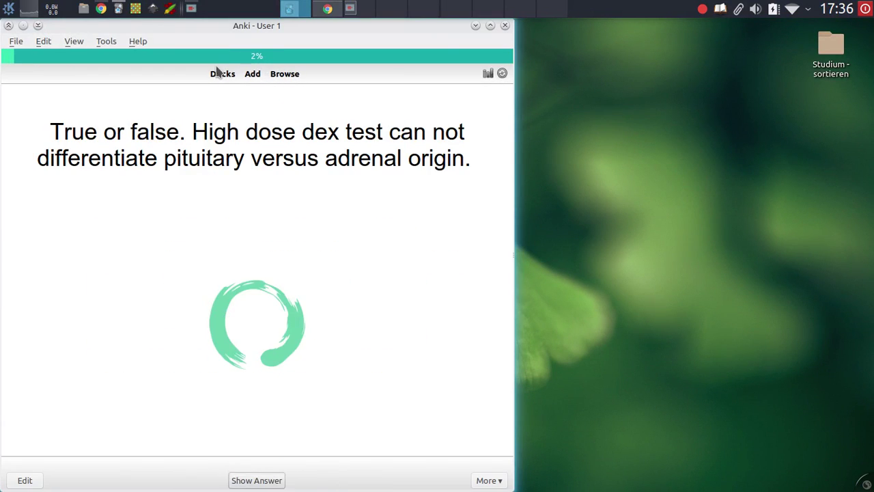
{"action": "key", "text": "space"}
{"action": "key", "text": "space"}
{"action": "key", "text": "space"}
{"action": "key", "text": "space"}
{"action": "key", "text": "space"}
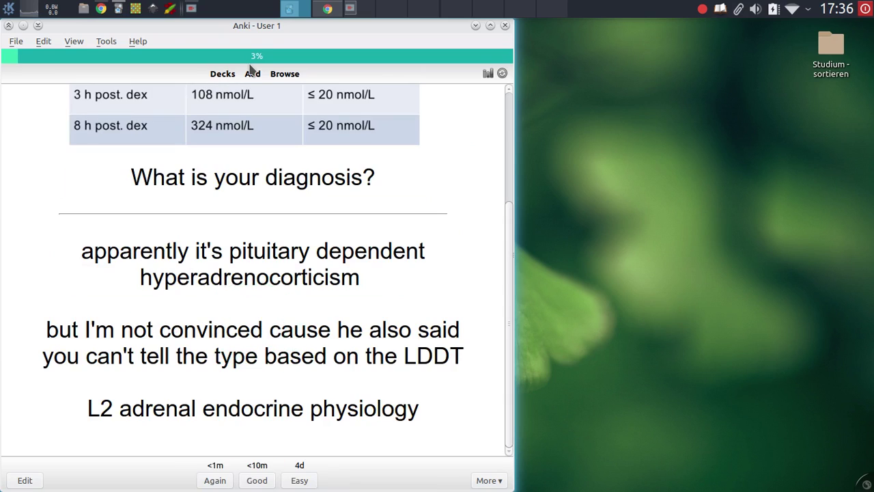
{"action": "key", "text": "d"}
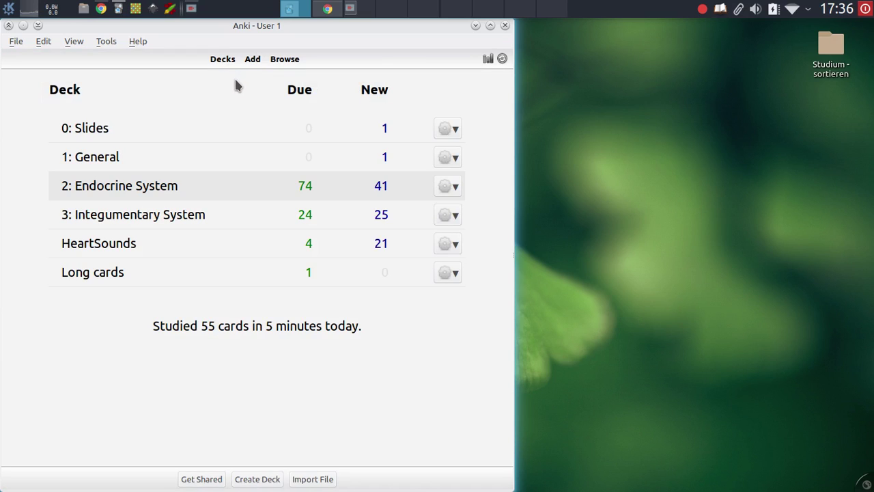
- Open the add-ons folder from Tools > Add-ons, cancelling a stray install window
{"action": "left_click", "coordinate": [106, 42]}
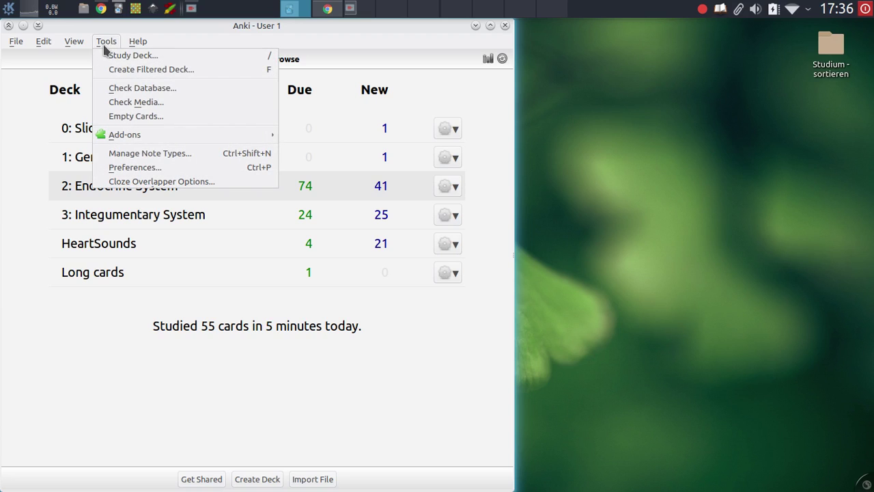
{"action": "mouse_move", "coordinate": [189, 139]}
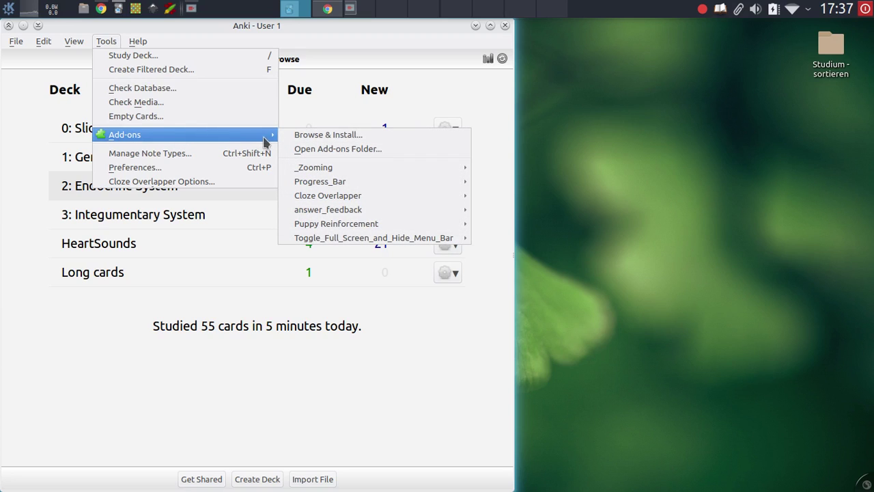
{"action": "left_click", "coordinate": [301, 135]}
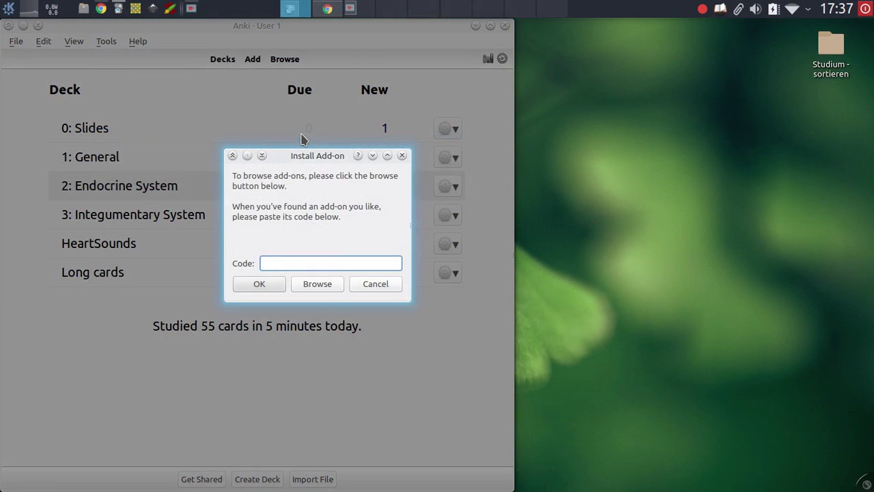
{"action": "left_click", "coordinate": [364, 285]}
{"action": "left_click", "coordinate": [103, 42]}
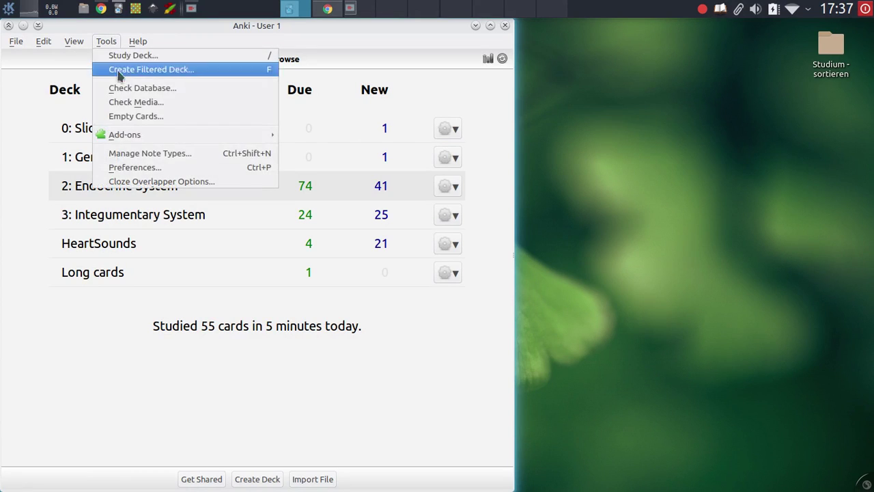
{"action": "mouse_move", "coordinate": [218, 136]}
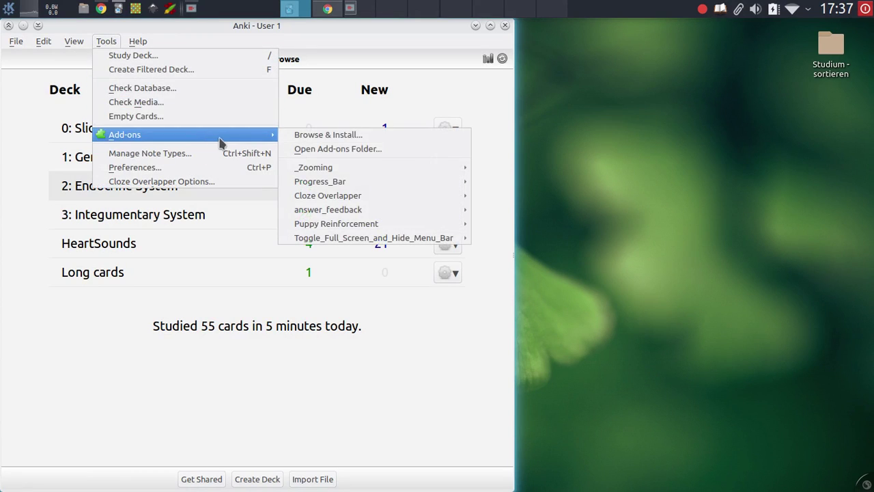
{"action": "left_click", "coordinate": [312, 151]}
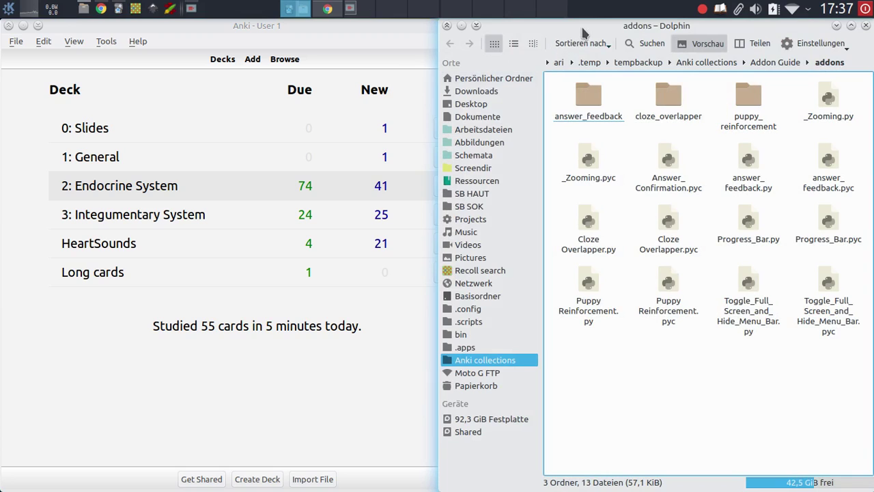
- Move Dolphin left and browse the puppy images in the puppy_reinforcement folder
{"action": "left_click_drag", "start_coordinate": [582, 33], "coordinate": [53, 39]}
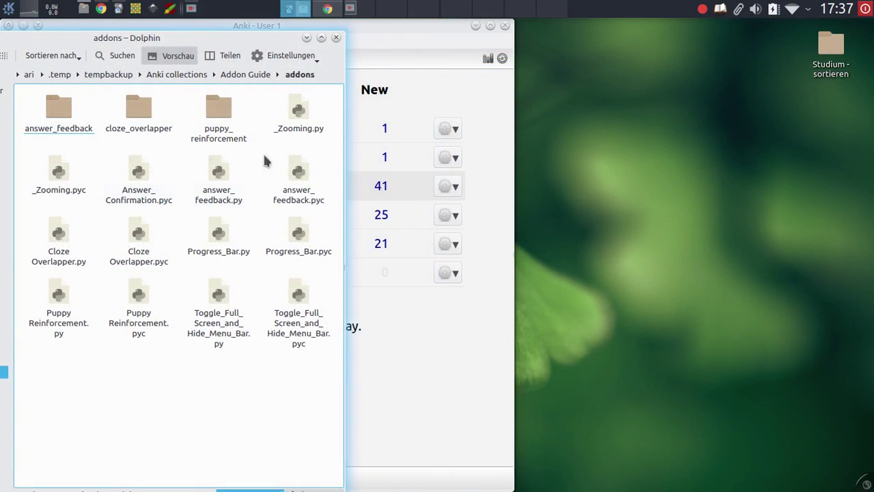
{"action": "left_click", "coordinate": [217, 138]}
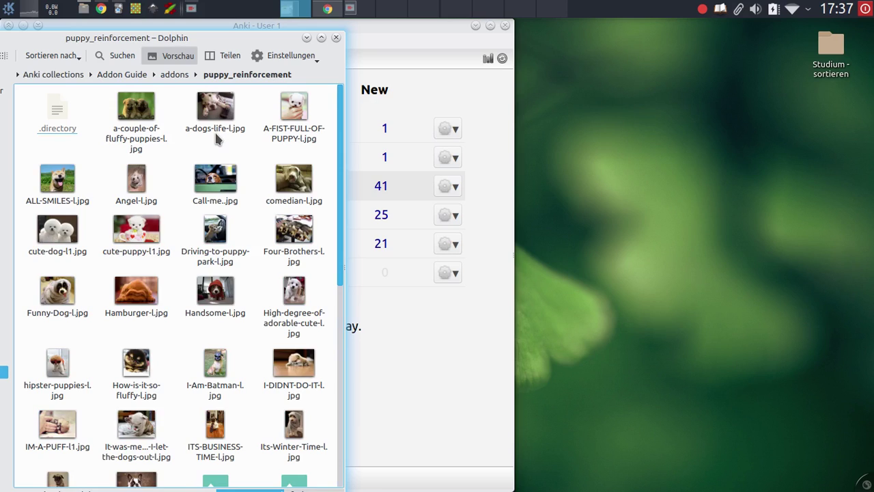
{"action": "scroll", "coordinate": [171, 200], "scroll_direction": "down", "scroll_amount": 5}
{"action": "scroll", "coordinate": [170, 247], "scroll_direction": "up", "scroll_amount": 5}
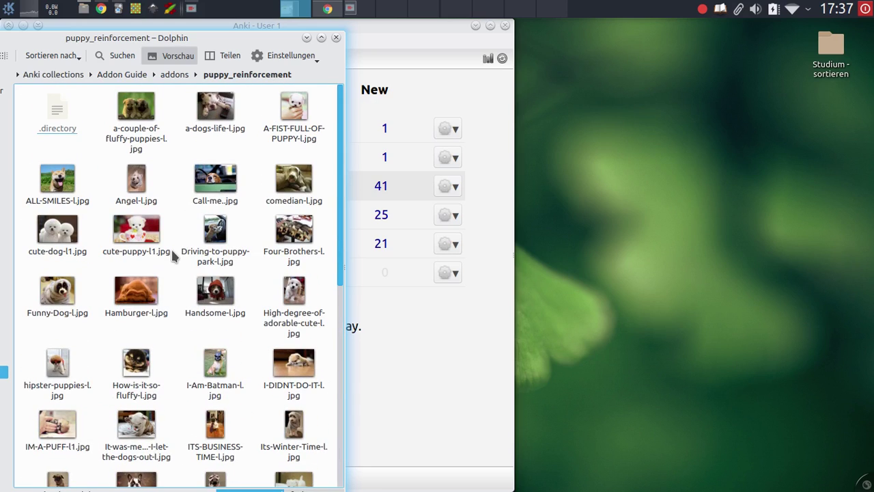
{"action": "scroll", "coordinate": [171, 247], "scroll_direction": "down", "scroll_amount": 5}
{"action": "scroll", "coordinate": [175, 239], "scroll_direction": "up", "scroll_amount": 5}
- Close Dolphin with Ctrl+Q and maximize Anki's deck list with Super+Up
{"action": "key", "text": "ctrl+q"}
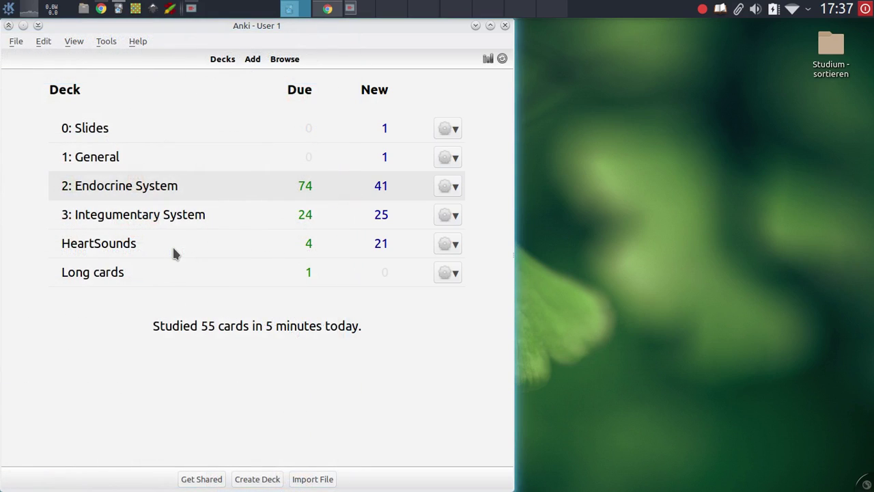
{"action": "key", "text": "super+Up"}
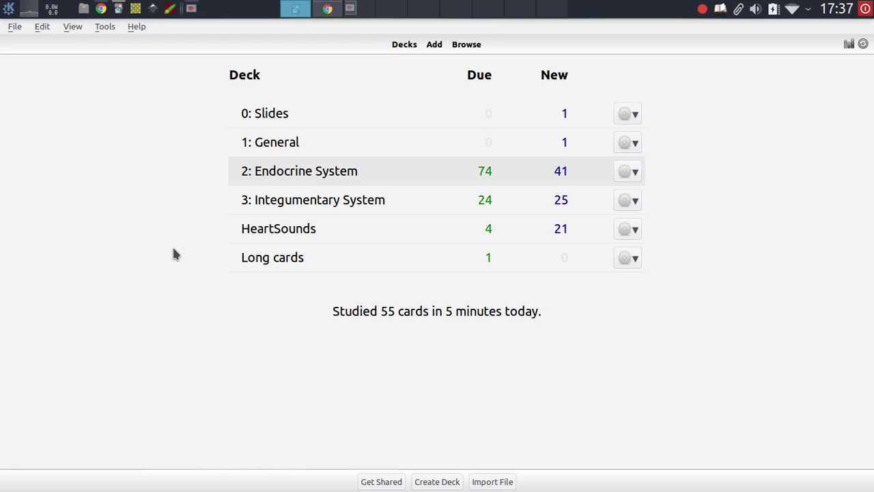